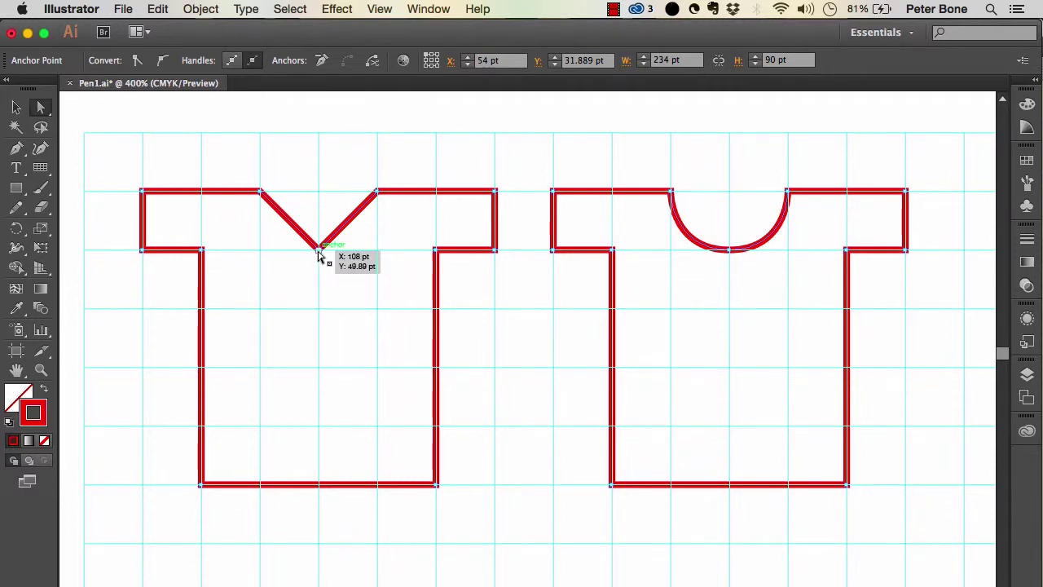
# Select the bottom anchor of the second T-shirt's U-shaped neckline curve.
pyautogui.click(729, 253)
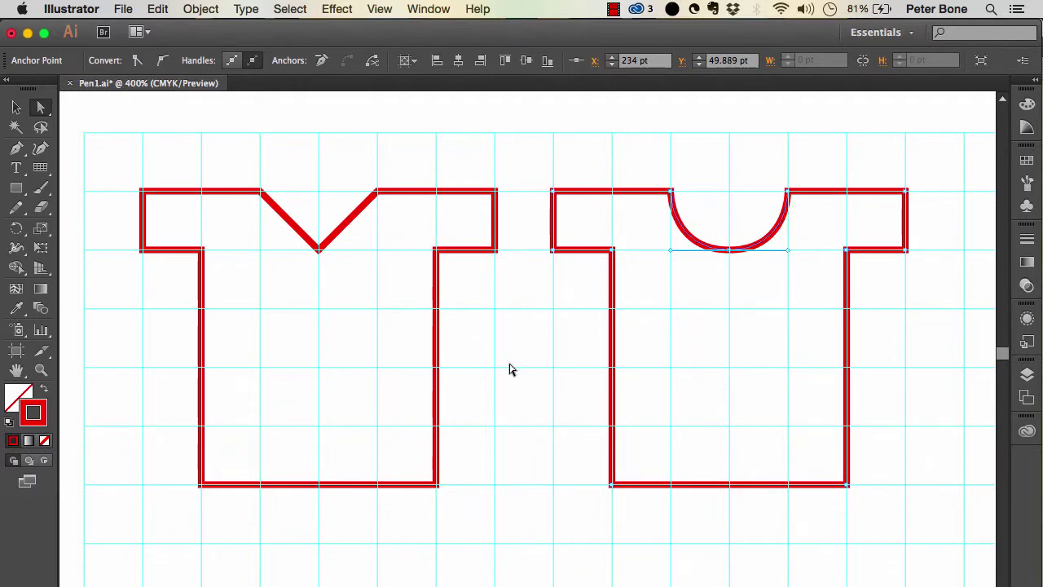
pyautogui.scroll(-10, 509, 369)
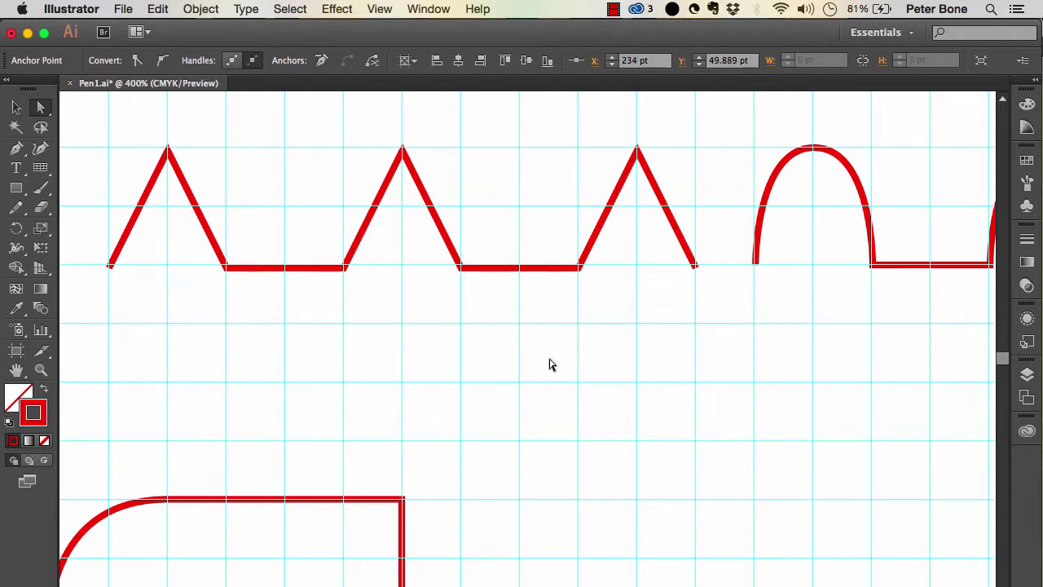
# Deselect the neckline anchor and turn on Show Grid to reveal the zigzag row.
pyautogui.click(550, 364)
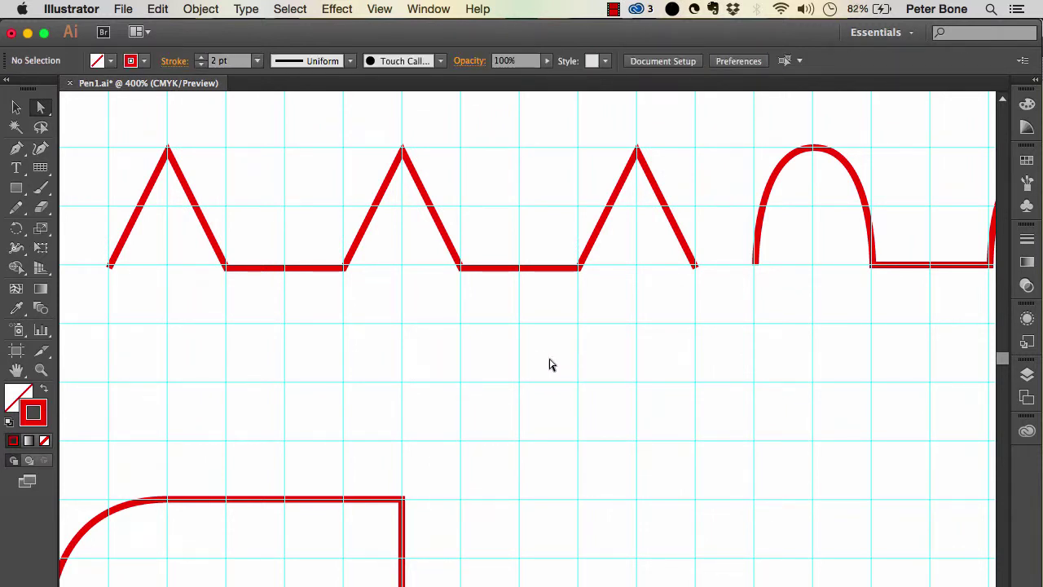
pyautogui.click(382, 8)
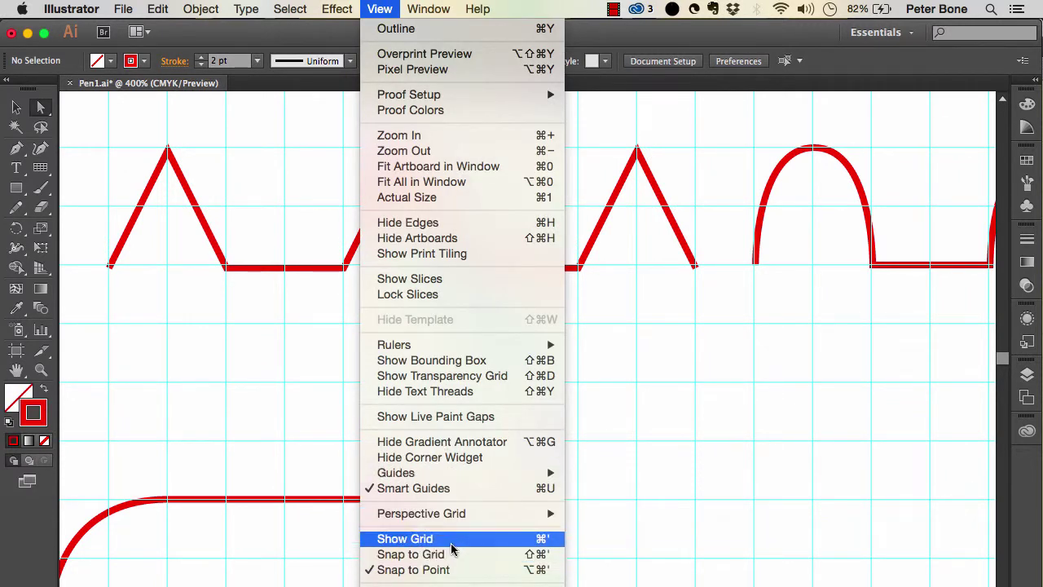
pyautogui.click(208, 422)
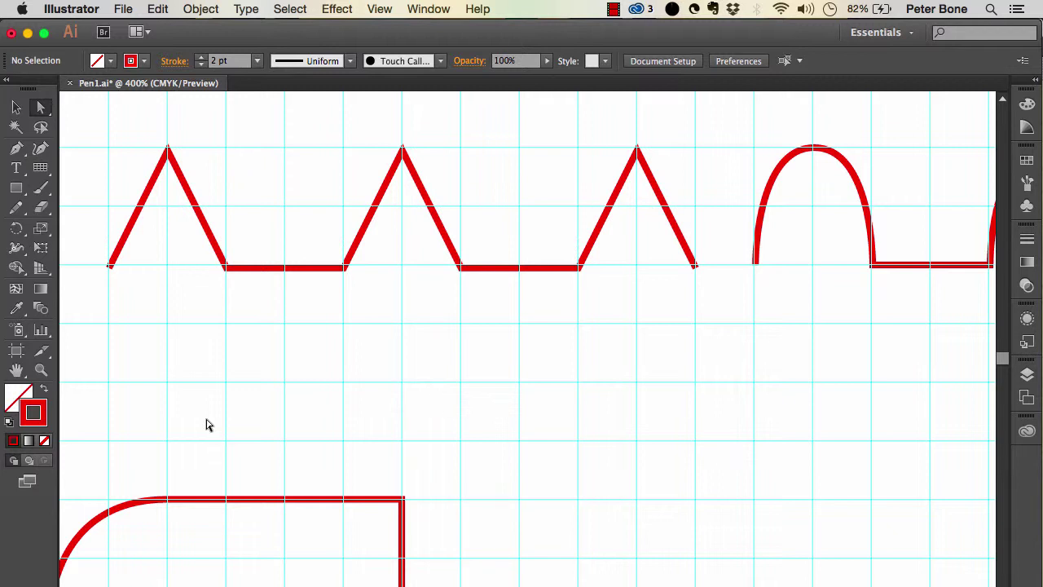
pyautogui.scroll(-2, 206, 425)
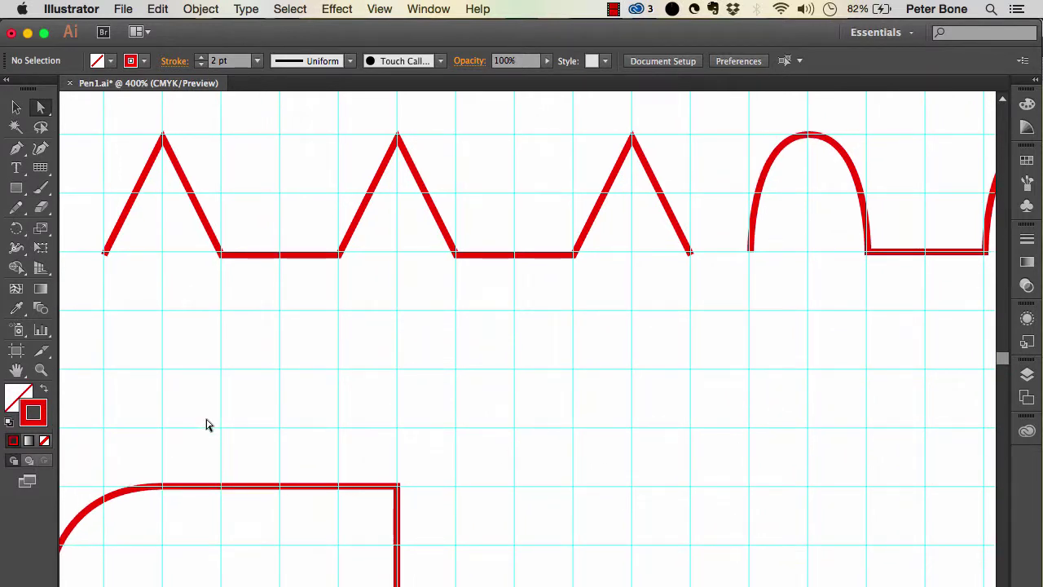
# With the Pen tool, trace a second zigzag: a peak, a flat baseline run, then another peak.
pyautogui.press('p')
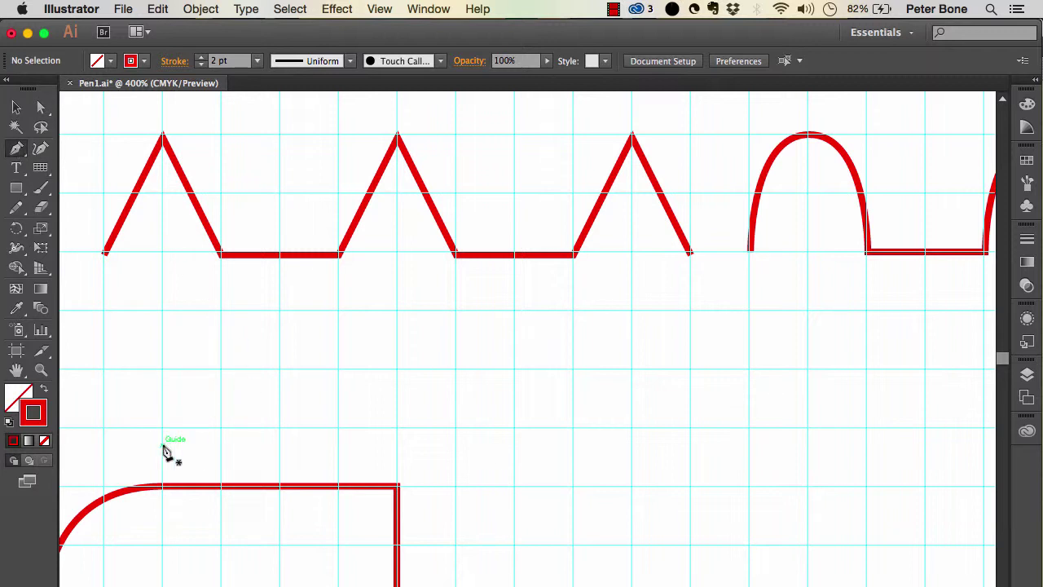
pyautogui.click(103, 428)
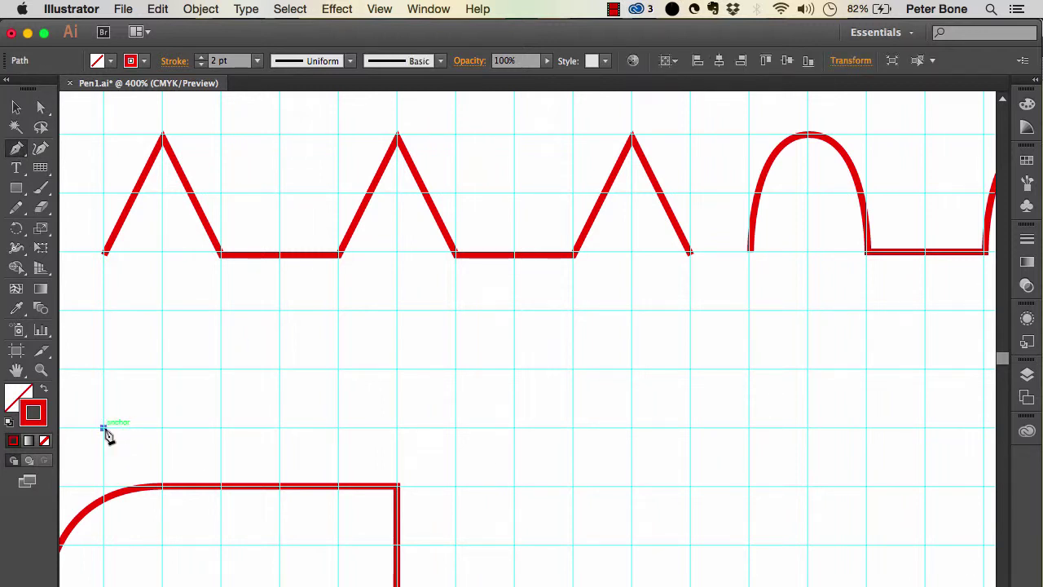
pyautogui.click(162, 311)
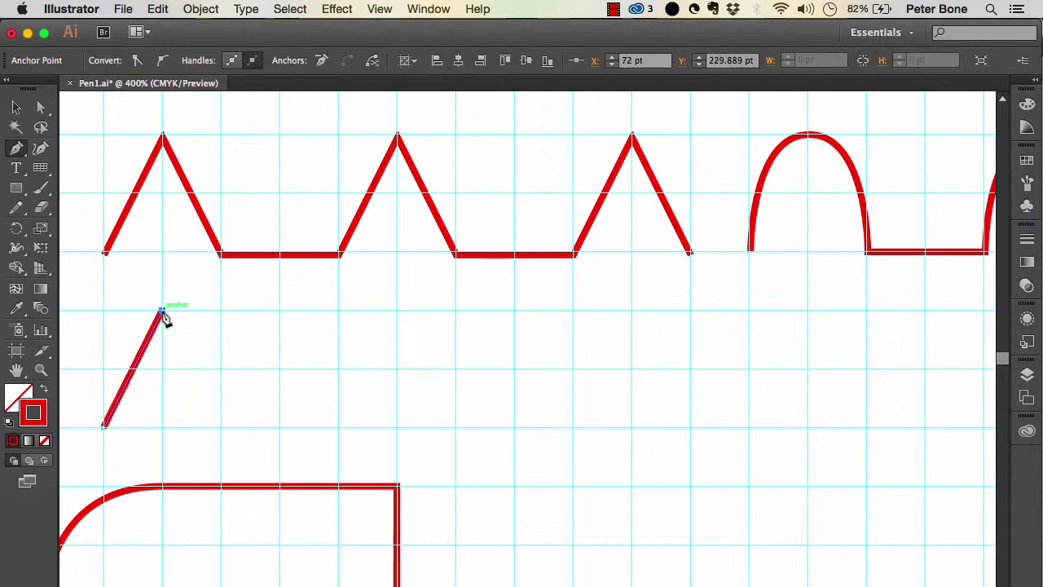
pyautogui.click(220, 425)
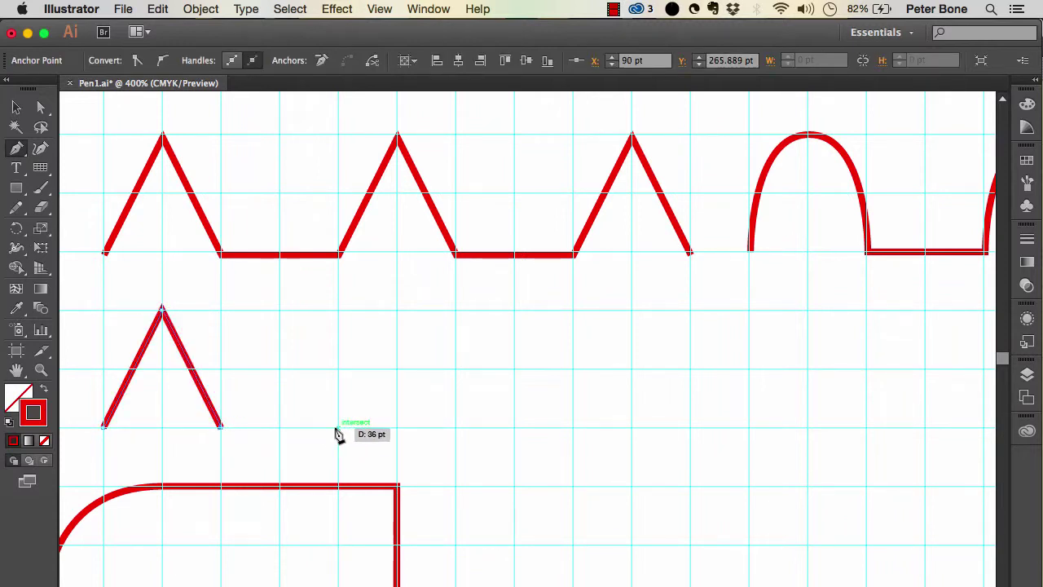
pyautogui.click(338, 426)
pyautogui.click(396, 312)
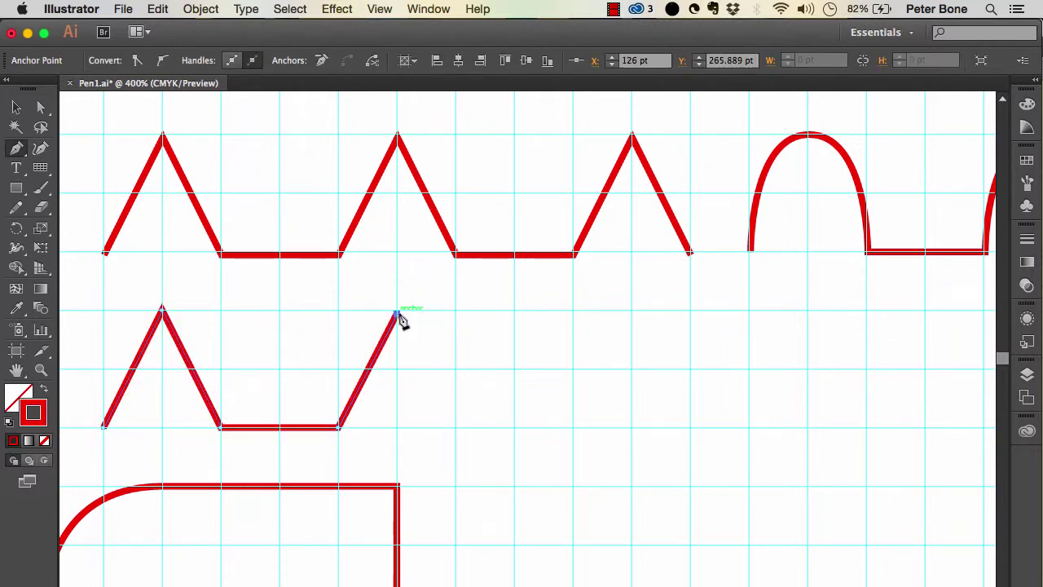
pyautogui.click(455, 427)
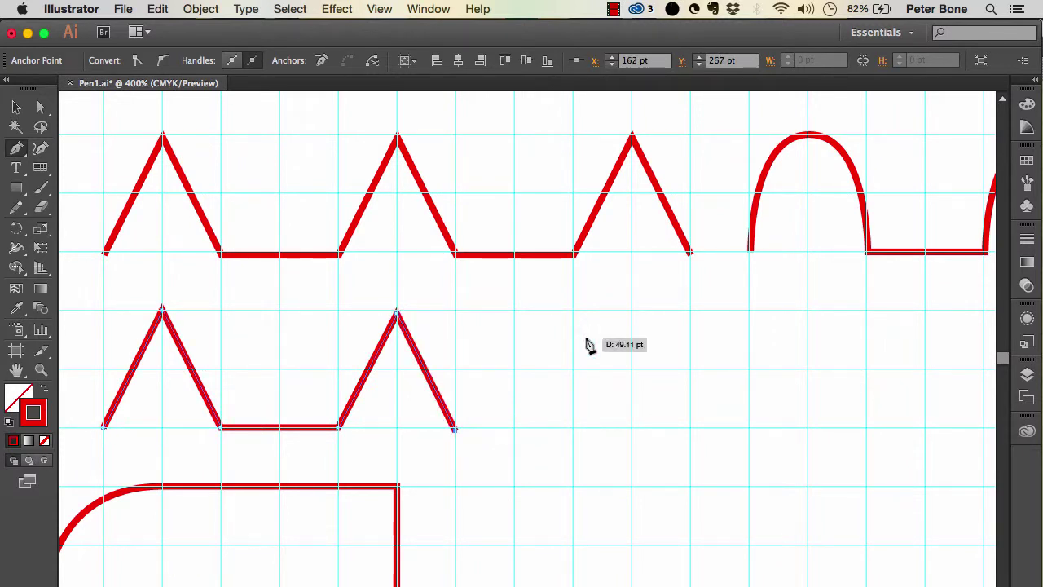
pyautogui.click(17, 107)
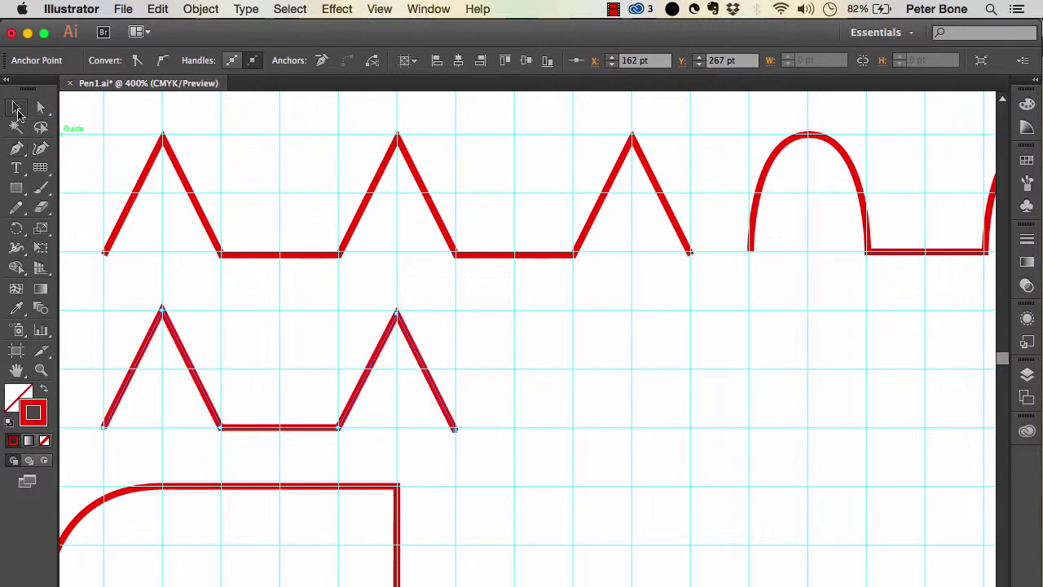
# Delete both the new and the original zigzag paths.
pyautogui.moveTo(129, 321); pyautogui.dragTo(501, 446)
pyautogui.press('Delete')
pyautogui.moveTo(342, 208); pyautogui.dragTo(411, 274)
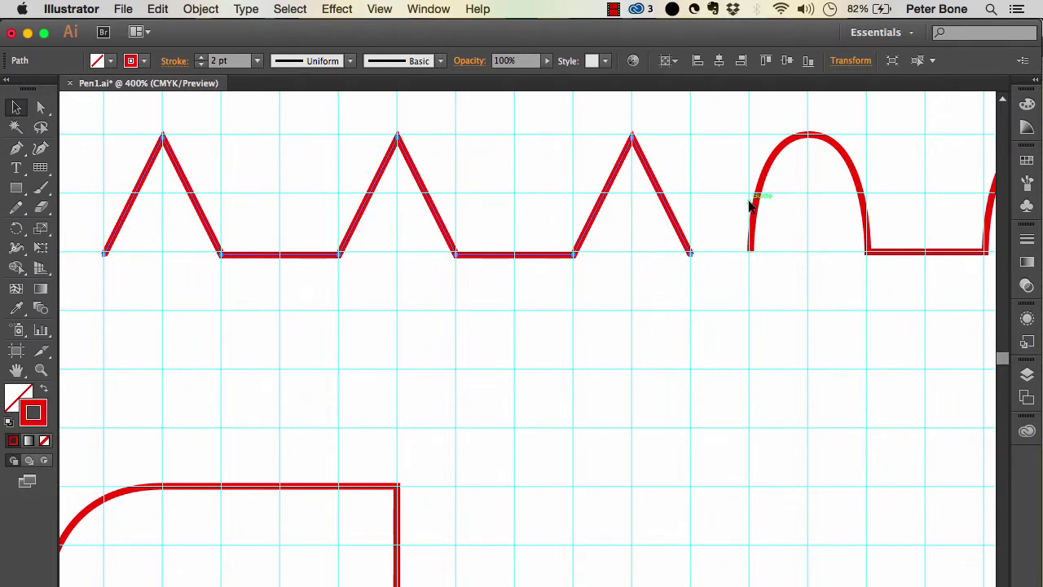
pyautogui.press('Delete')
# Move the arch row left to where the zigzags began and inspect its anchor points.
pyautogui.moveTo(740, 210)
pyautogui.mouseDown()
pyautogui.moveTo(151, 226)
pyautogui.moveTo(109, 211)
pyautogui.mouseUp()
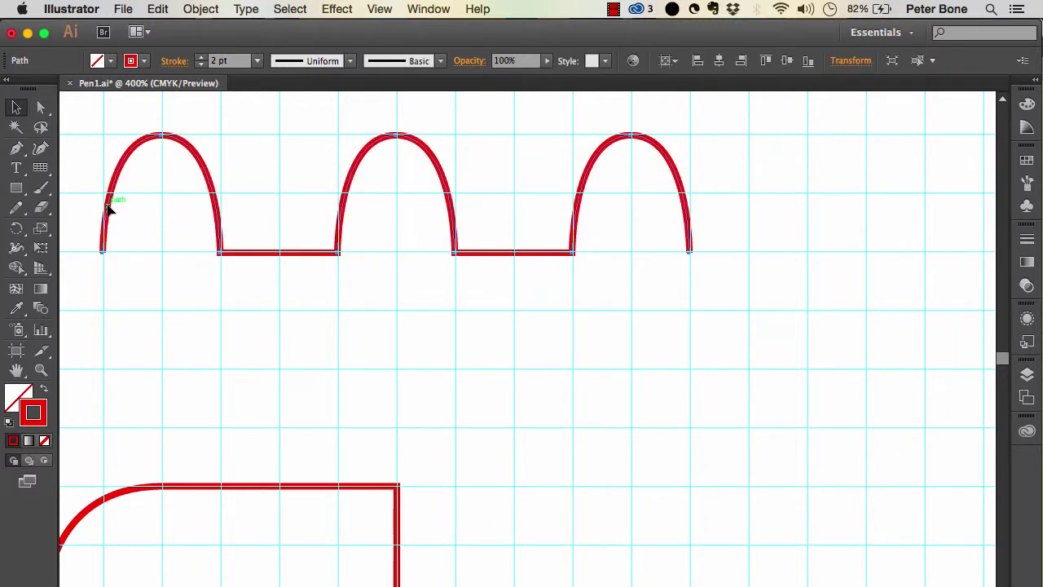
pyautogui.click(193, 332)
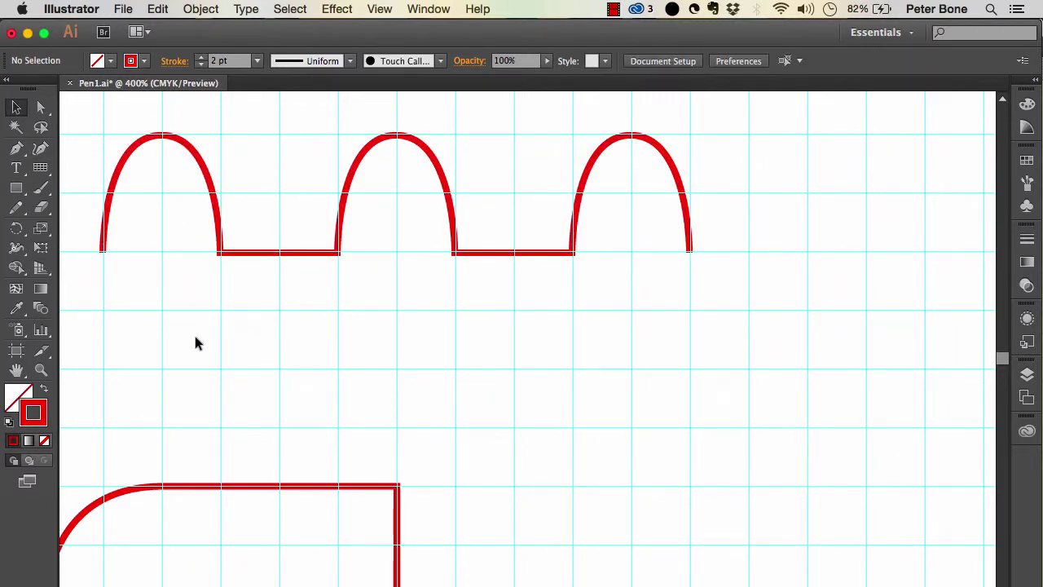
pyautogui.click(41, 107)
pyautogui.moveTo(86, 116); pyautogui.dragTo(830, 371)
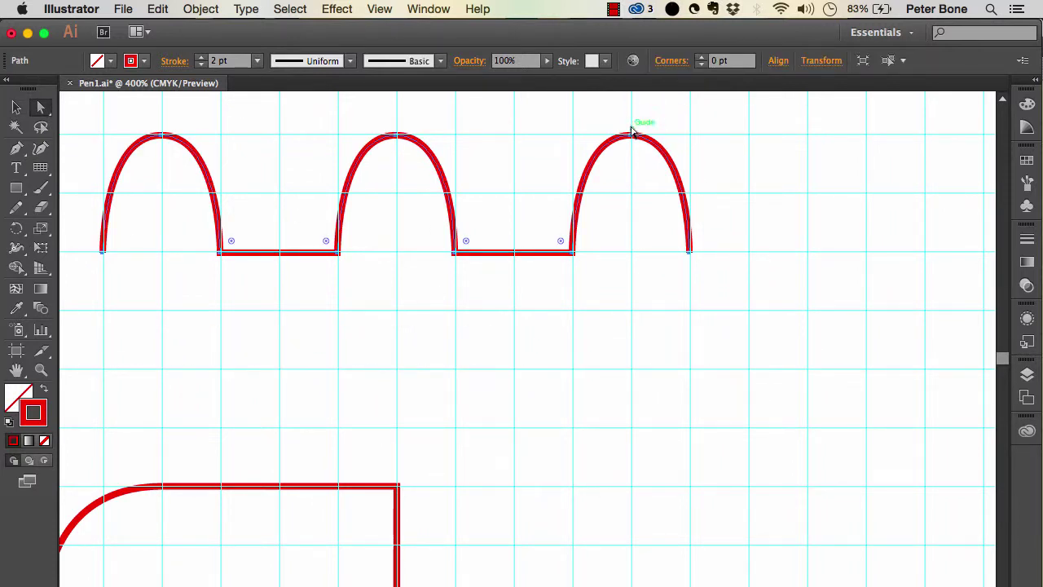
pyautogui.click(644, 235)
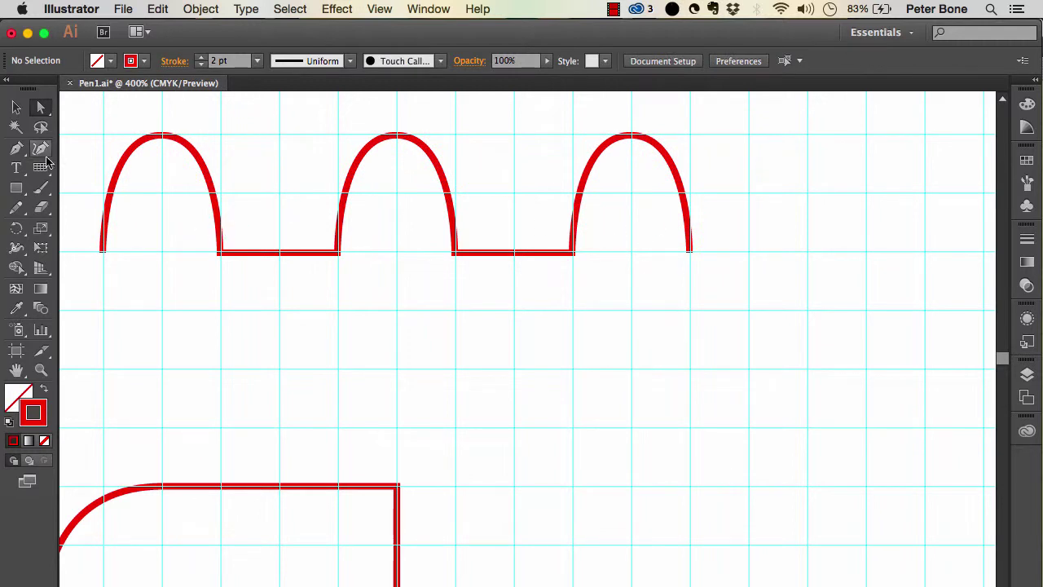
pyautogui.click(16, 147)
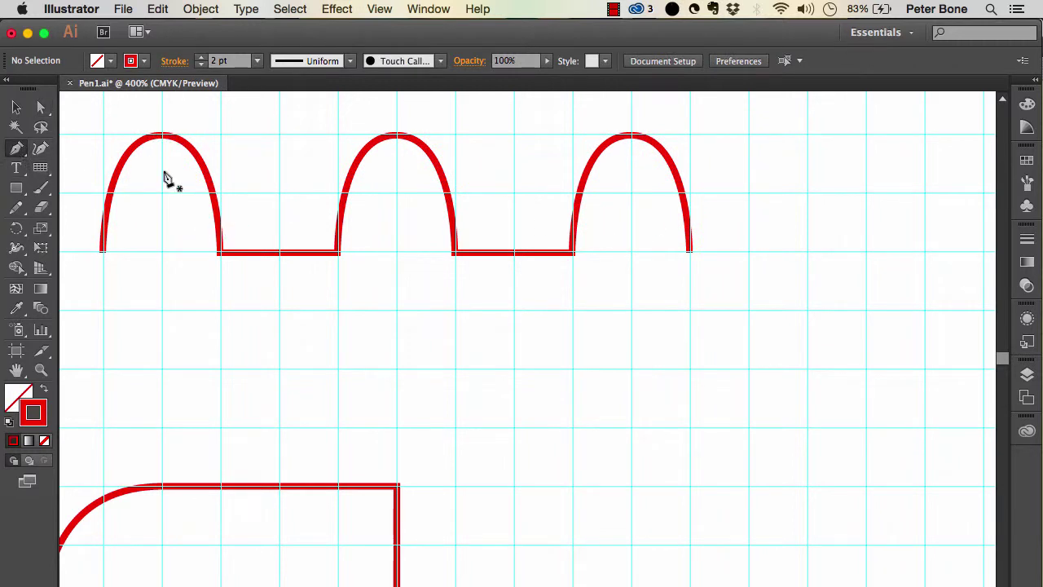
# Trace a middle-row path: a sharp peak, a flat baseline run, then a curved arch.
pyautogui.click(102, 425)
pyautogui.click(162, 310)
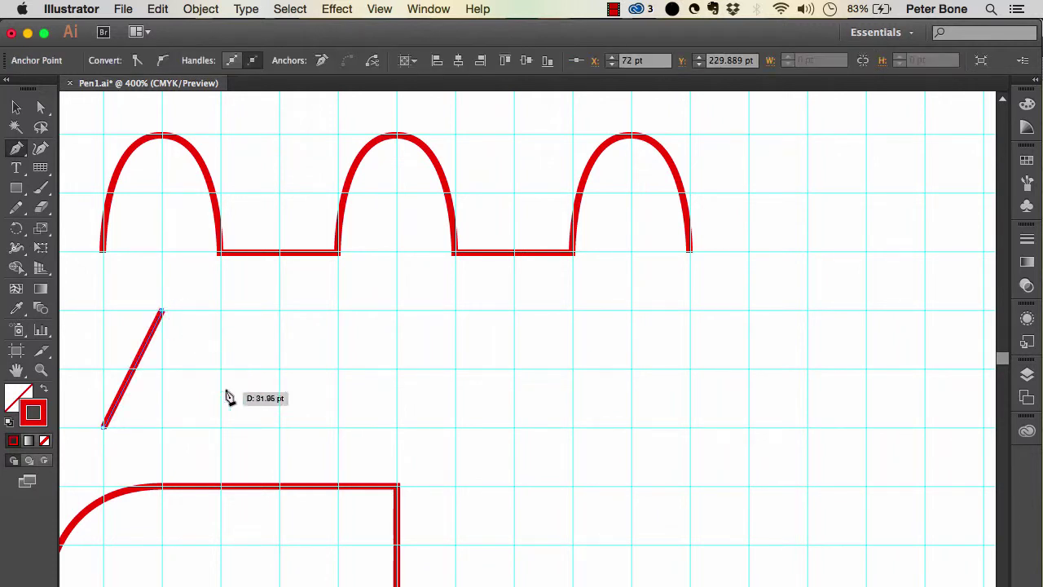
pyautogui.click(221, 425)
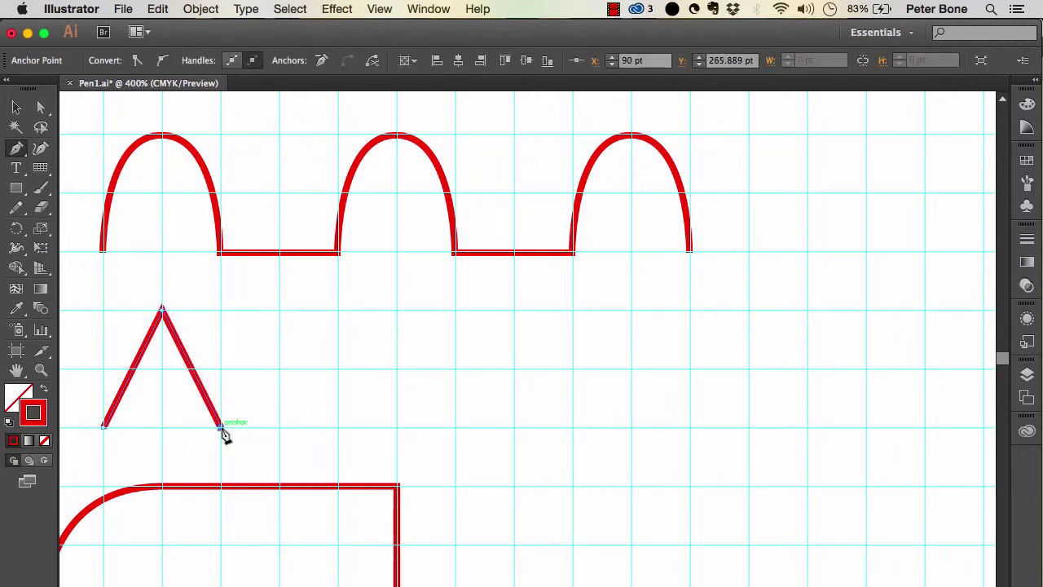
pyautogui.click(339, 425)
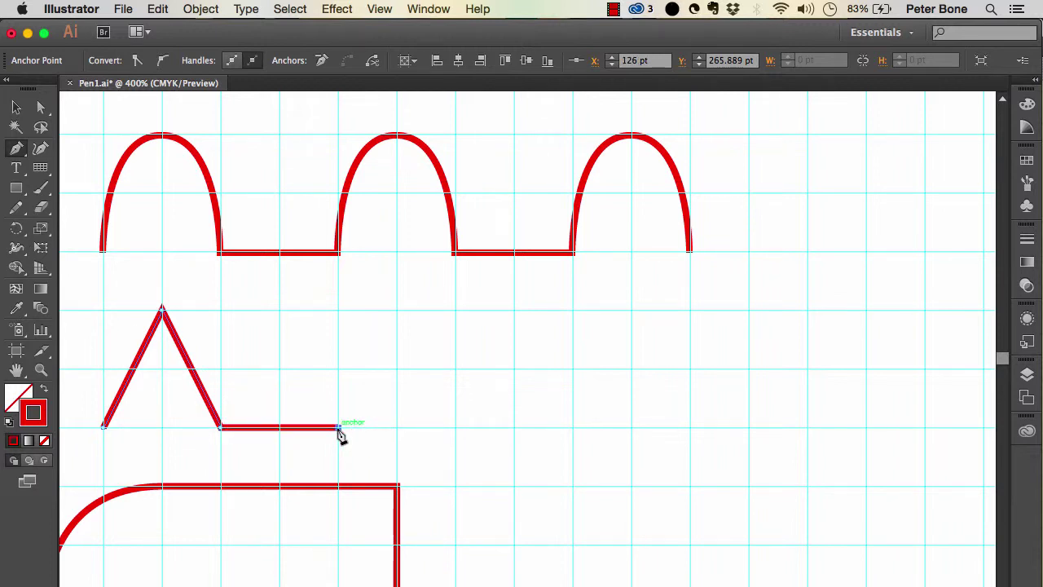
pyautogui.click(397, 311)
pyautogui.moveTo(400, 316); pyautogui.dragTo(456, 314)
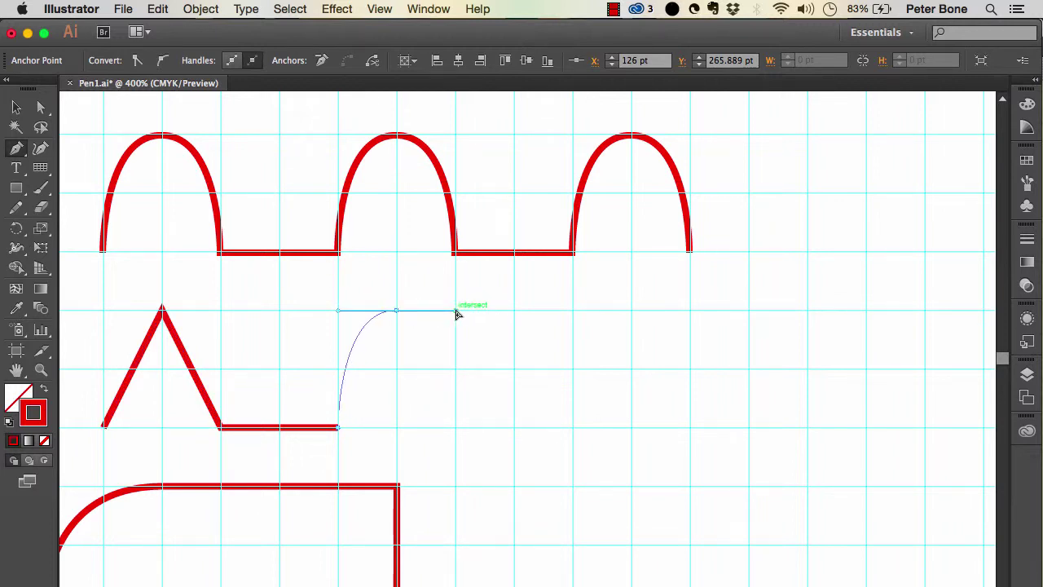
pyautogui.moveTo(456, 314); pyautogui.dragTo(457, 315)
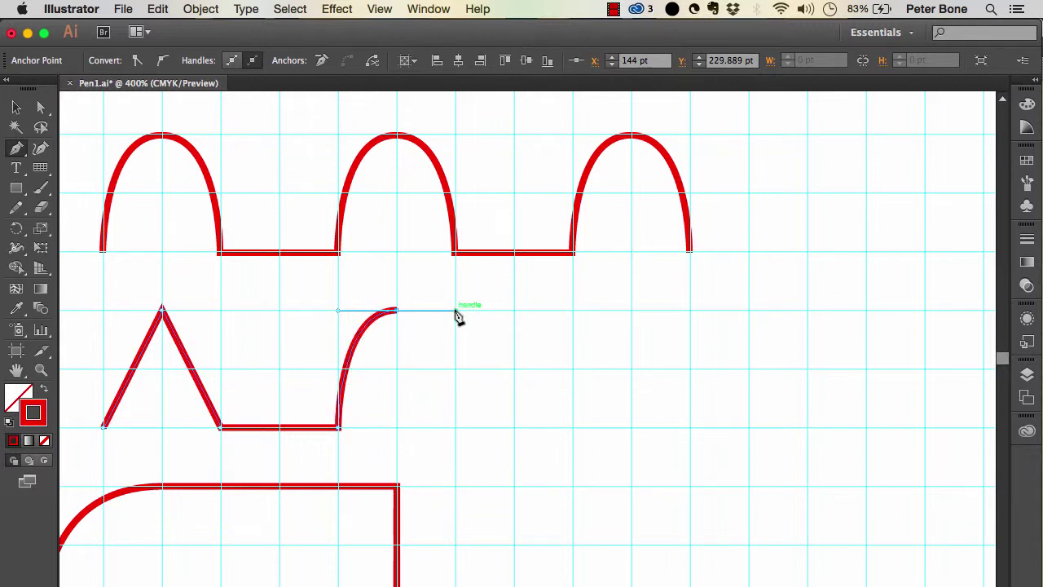
pyautogui.click(457, 427)
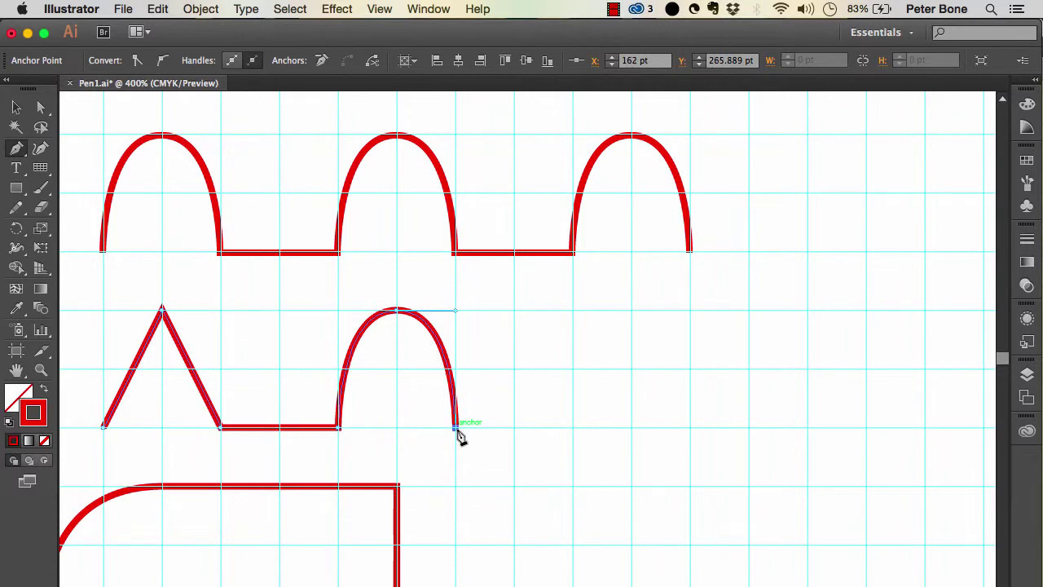
# Add a flat run and a second arch, then delete the traced middle-row path.
pyautogui.click(572, 427)
pyautogui.moveTo(631, 310); pyautogui.dragTo(692, 311)
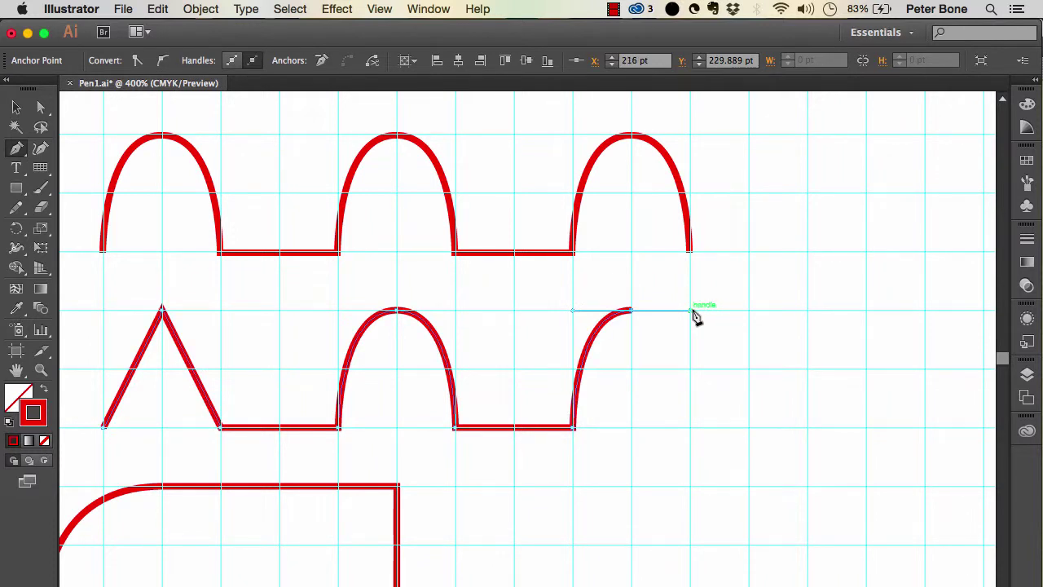
pyautogui.click(690, 427)
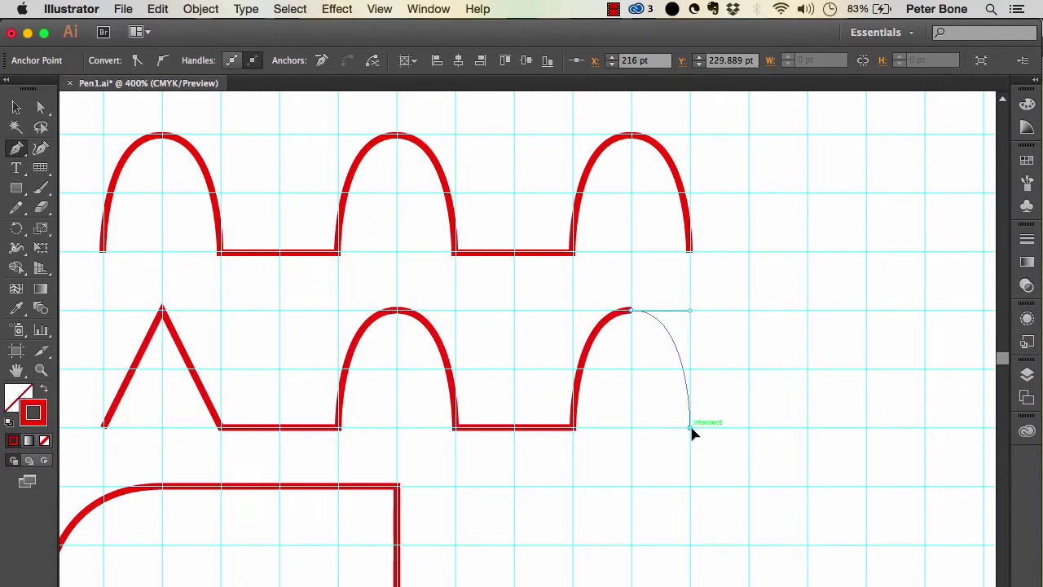
pyautogui.click(17, 109)
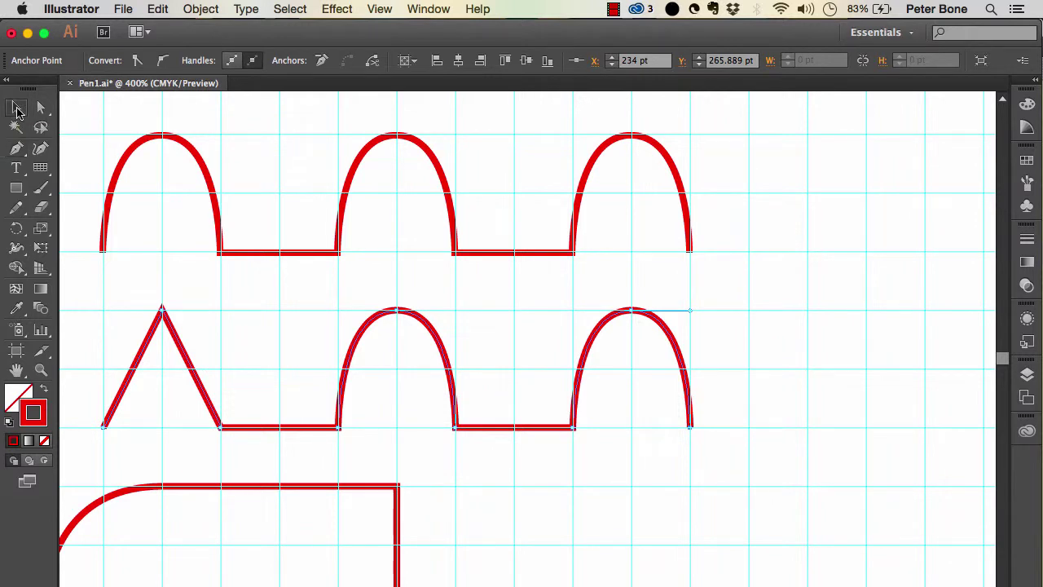
pyautogui.click(633, 316)
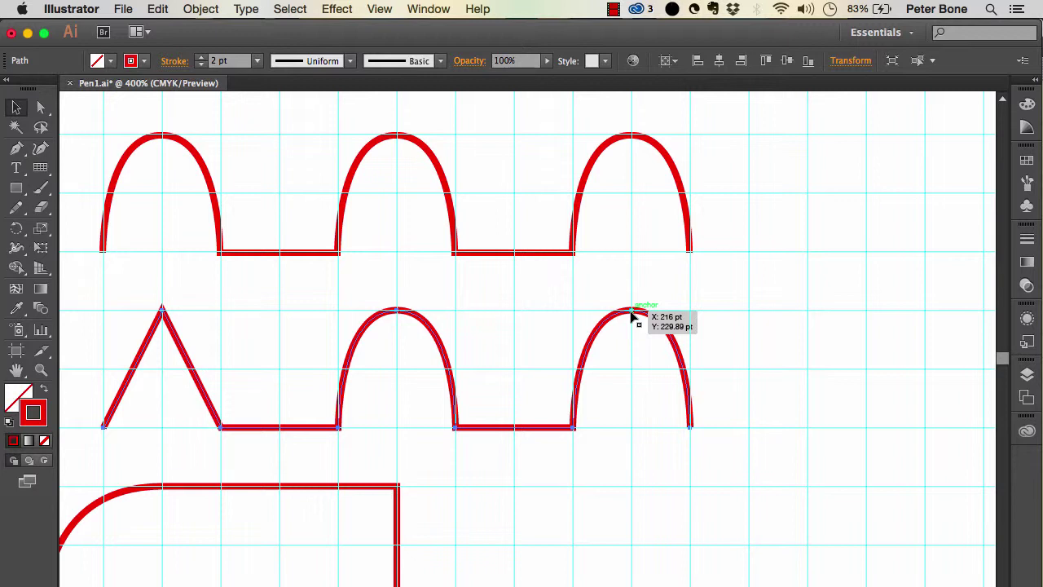
pyautogui.press('Delete')
# Draw the first smooth arch, undoing a misshapen curve and redoing it with level handles.
pyautogui.click(17, 149)
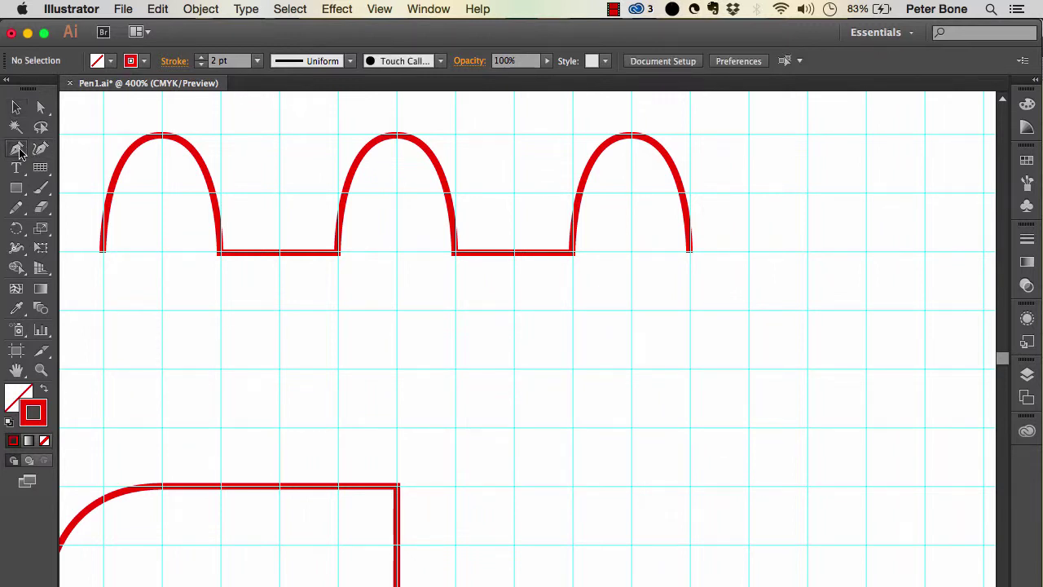
pyautogui.click(102, 427)
pyautogui.moveTo(162, 311); pyautogui.dragTo(224, 316)
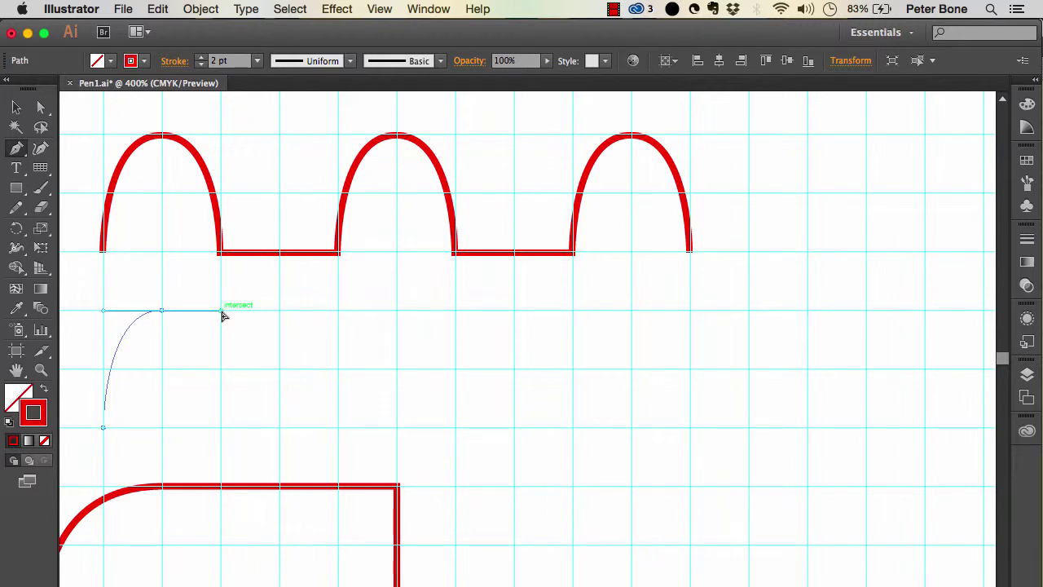
pyautogui.moveTo(223, 315)
pyautogui.mouseDown()
pyautogui.moveTo(226, 307)
pyautogui.moveTo(227, 376)
pyautogui.mouseUp()
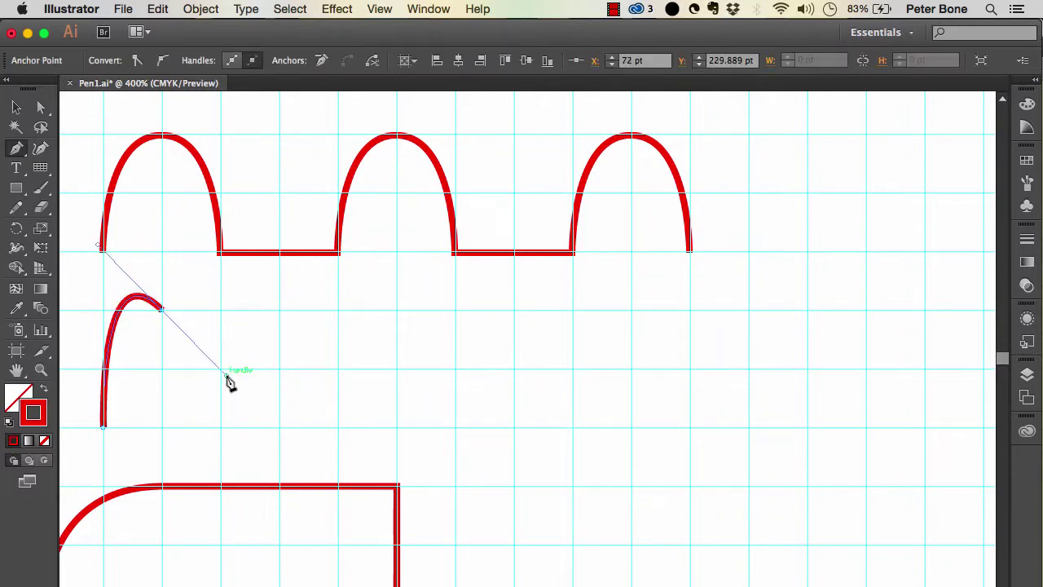
pyautogui.click(157, 9)
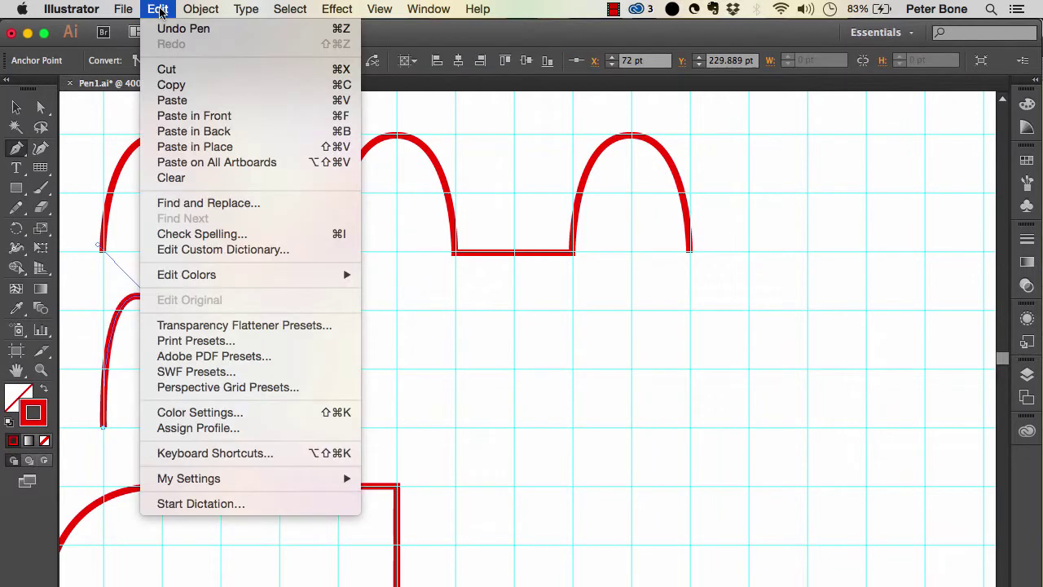
pyautogui.click(167, 28)
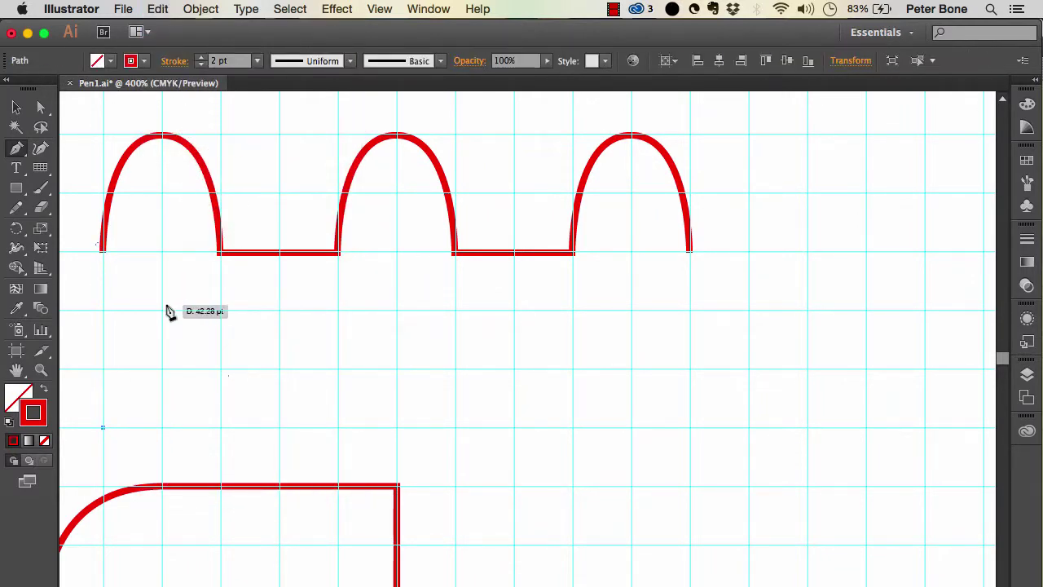
pyautogui.moveTo(162, 312); pyautogui.dragTo(225, 318)
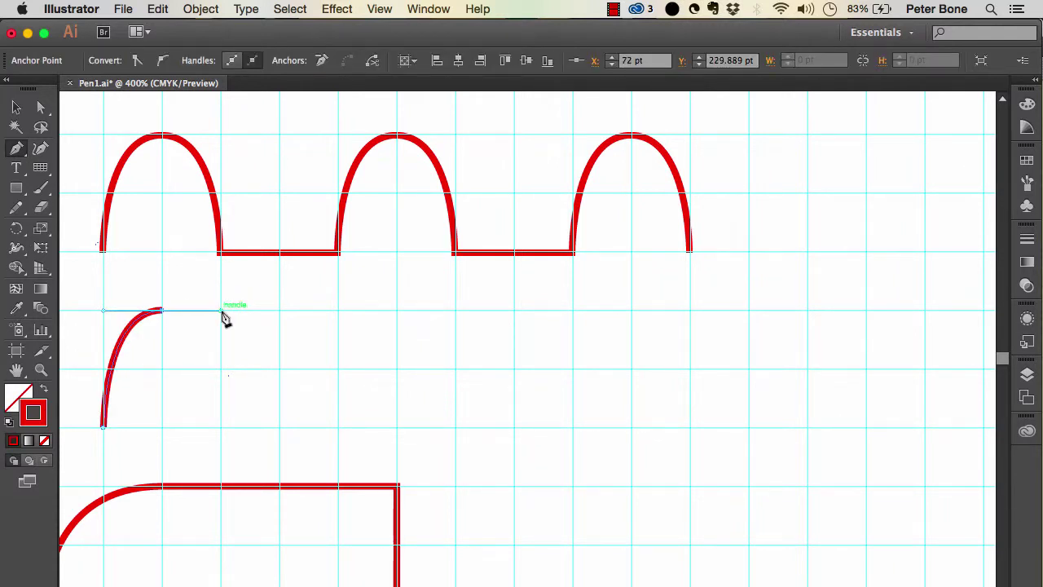
pyautogui.click(224, 432)
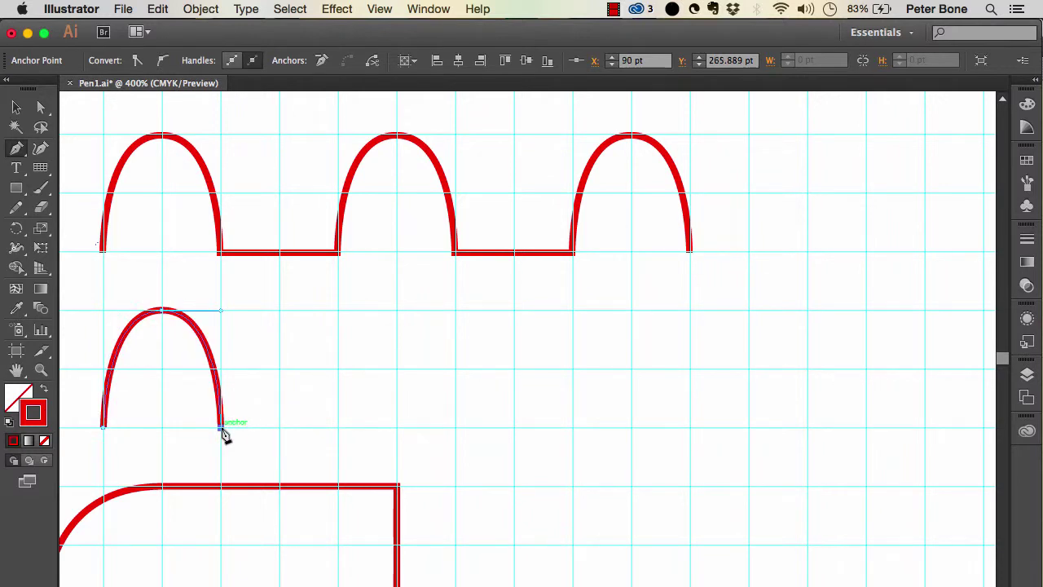
# Add flat baseline runs and the second and third rounded arches to complete the row.
pyautogui.click(338, 432)
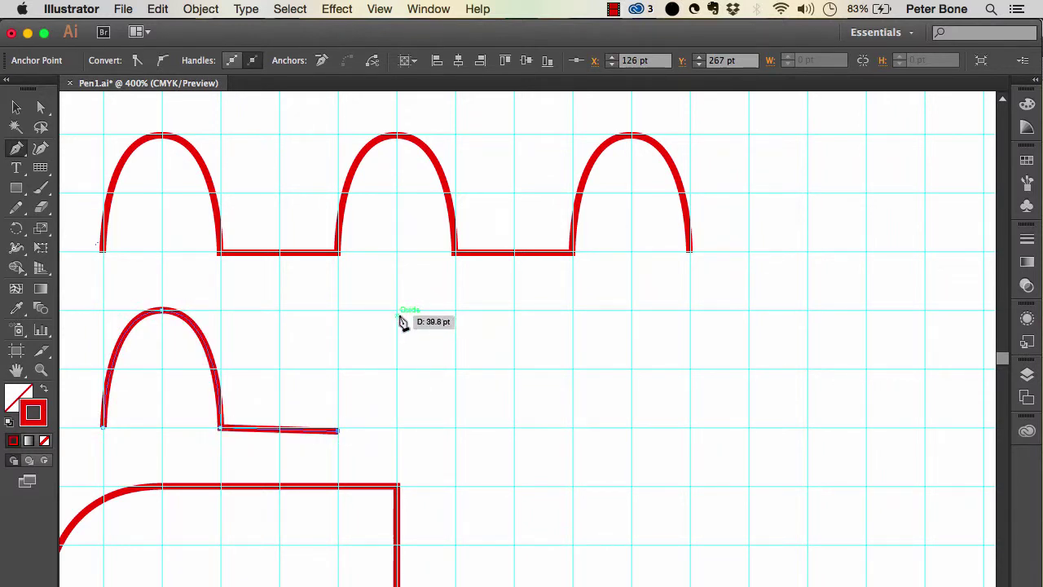
pyautogui.moveTo(396, 311); pyautogui.dragTo(455, 312)
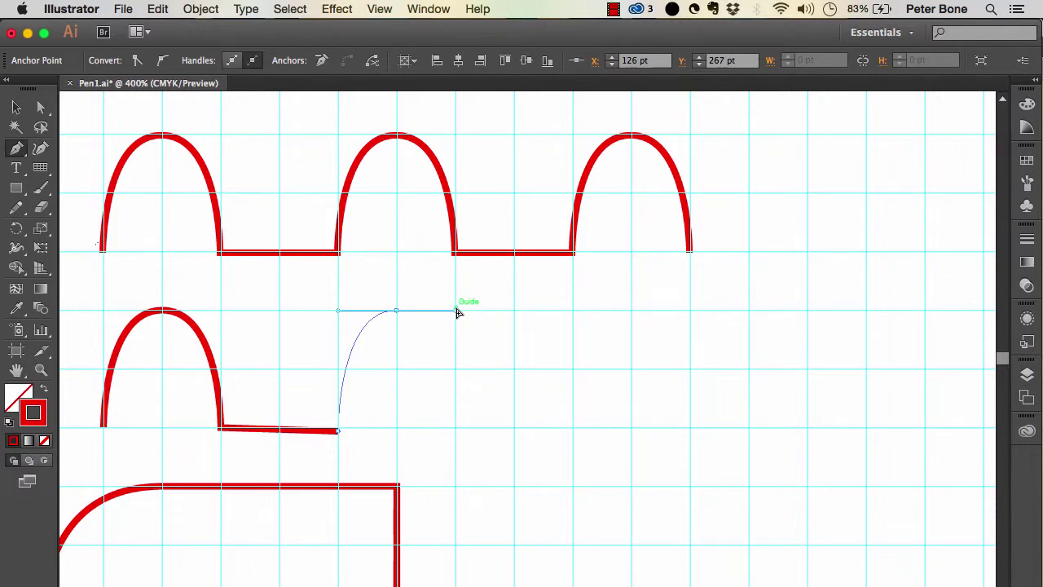
pyautogui.moveTo(458, 312); pyautogui.dragTo(458, 312)
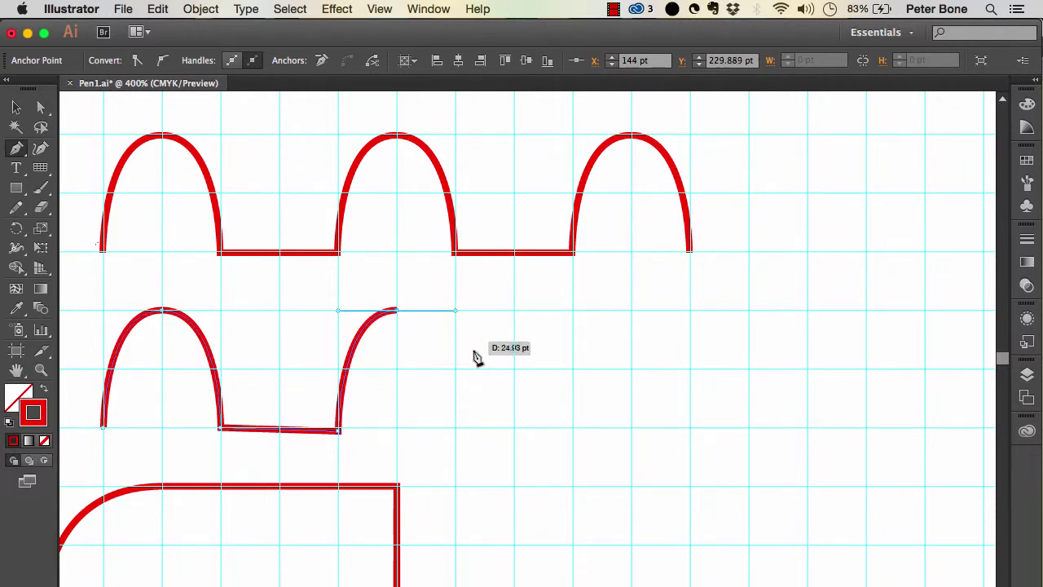
pyautogui.click(458, 428)
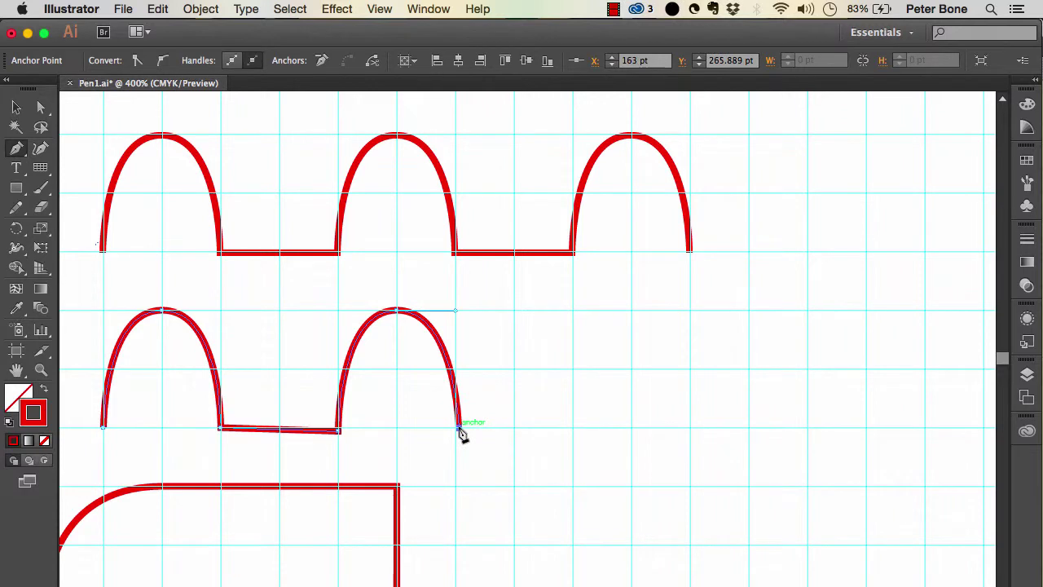
pyautogui.click(574, 428)
pyautogui.moveTo(632, 312); pyautogui.dragTo(692, 318)
pyautogui.click(691, 428)
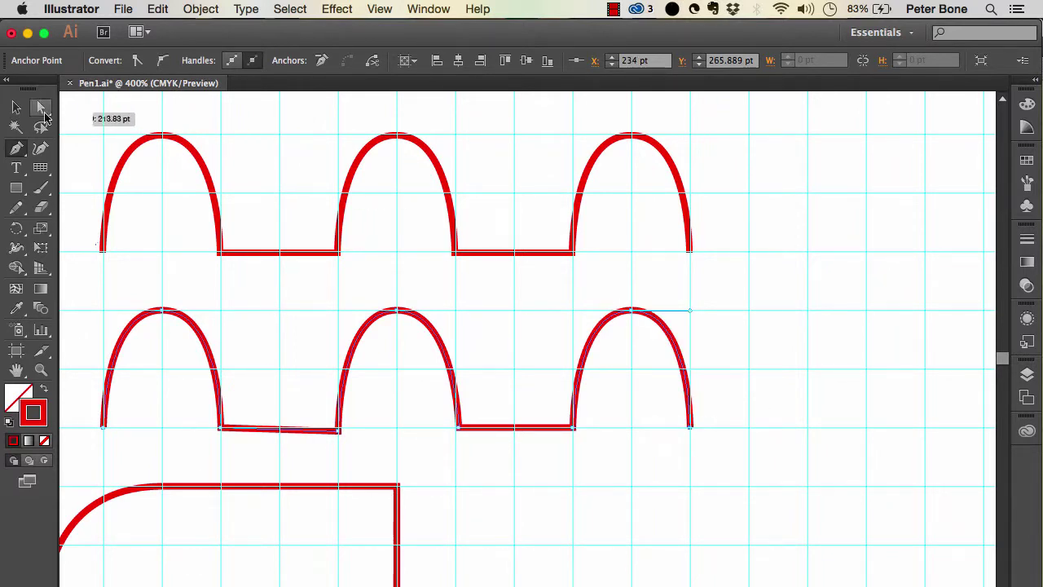
# Scroll down and inspect the first rounded-corner shape.
pyautogui.click(16, 107)
pyautogui.scroll(-8, 565, 322)
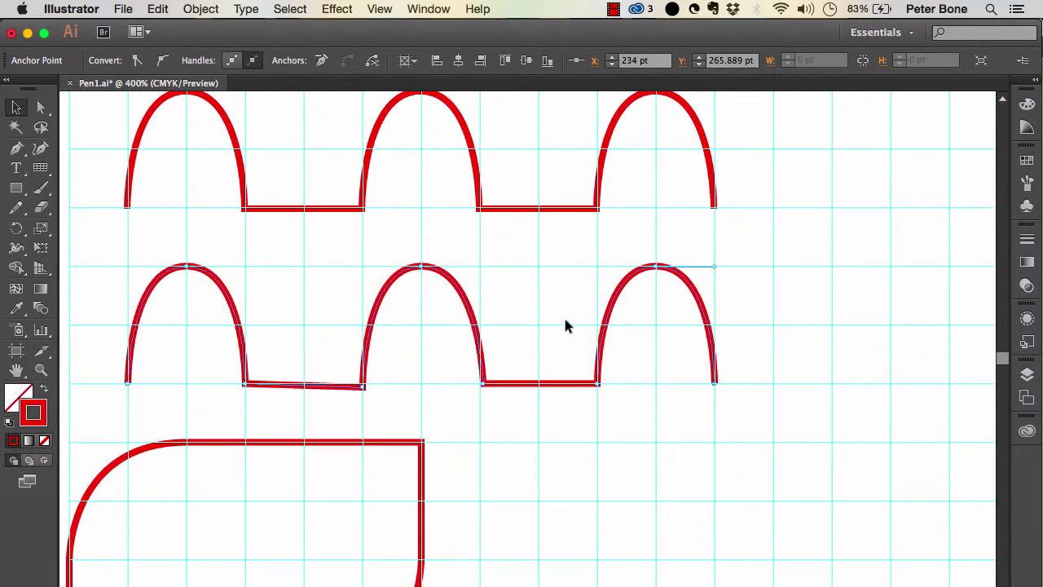
pyautogui.scroll(-2, 567, 325)
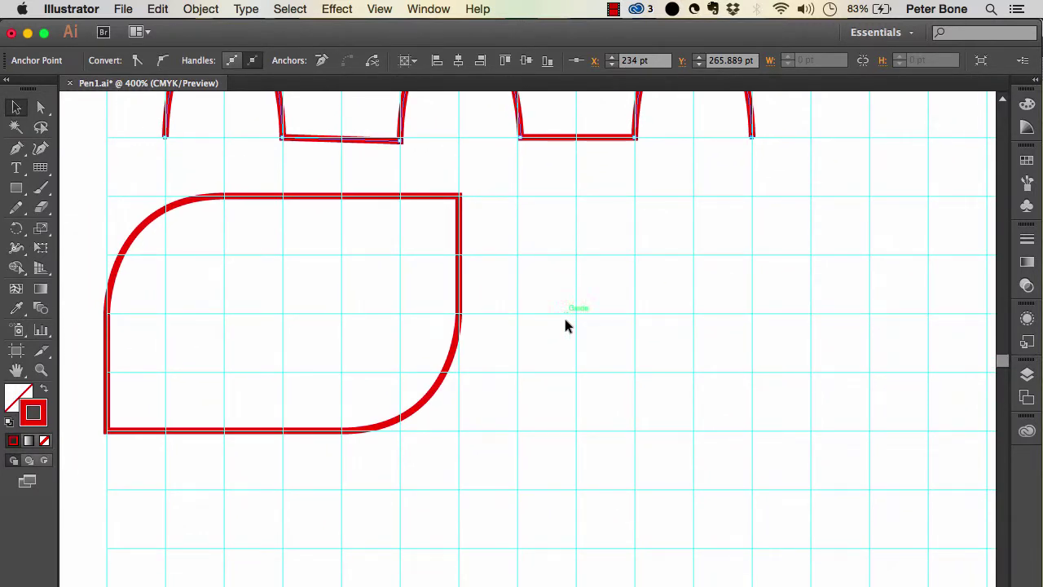
pyautogui.click(459, 198)
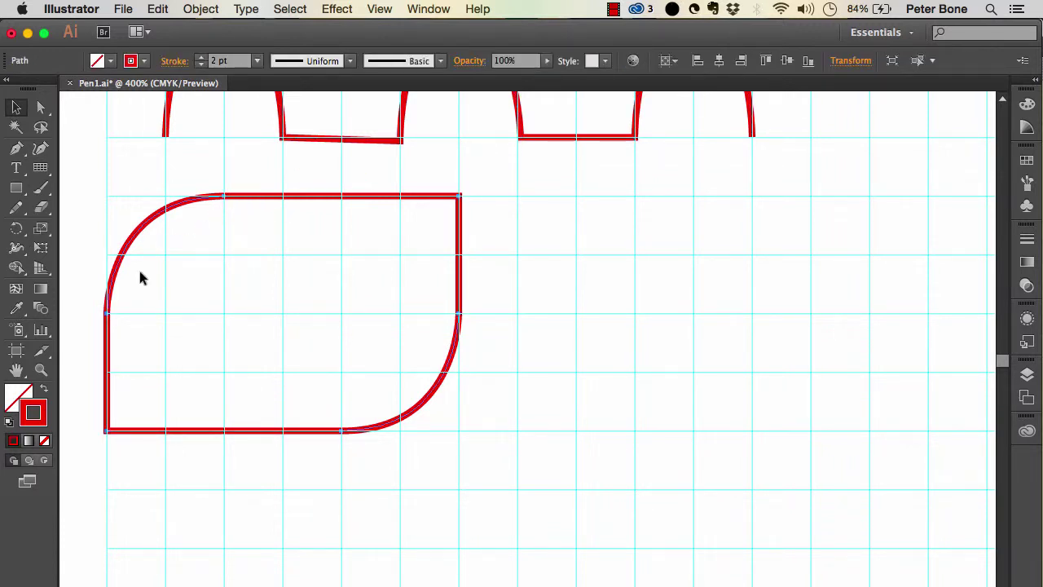
pyautogui.click(579, 349)
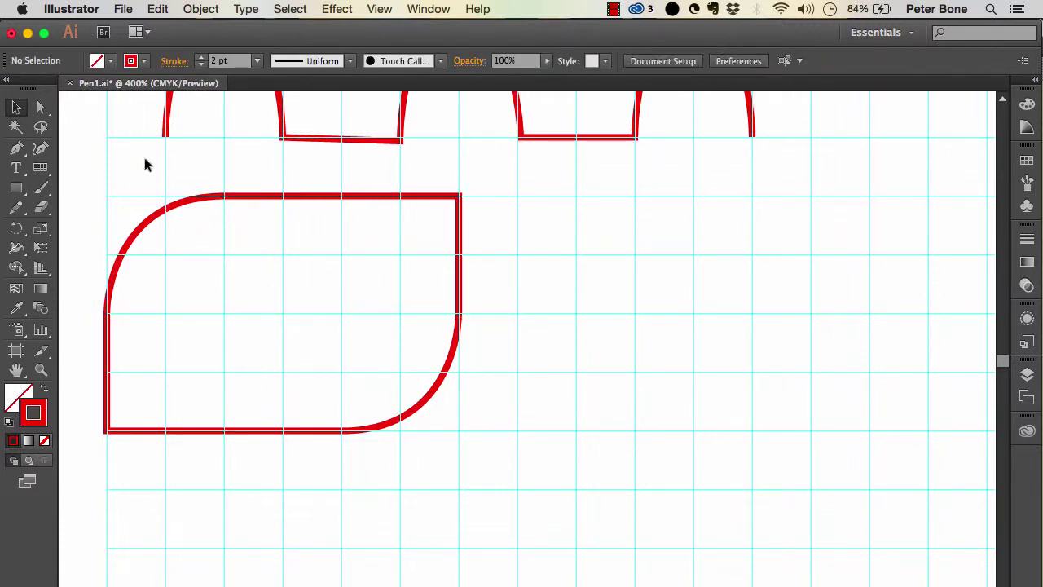
# Start the new shape beside it: straight left side, bottom edge, curved bottom-right corner.
pyautogui.click(16, 150)
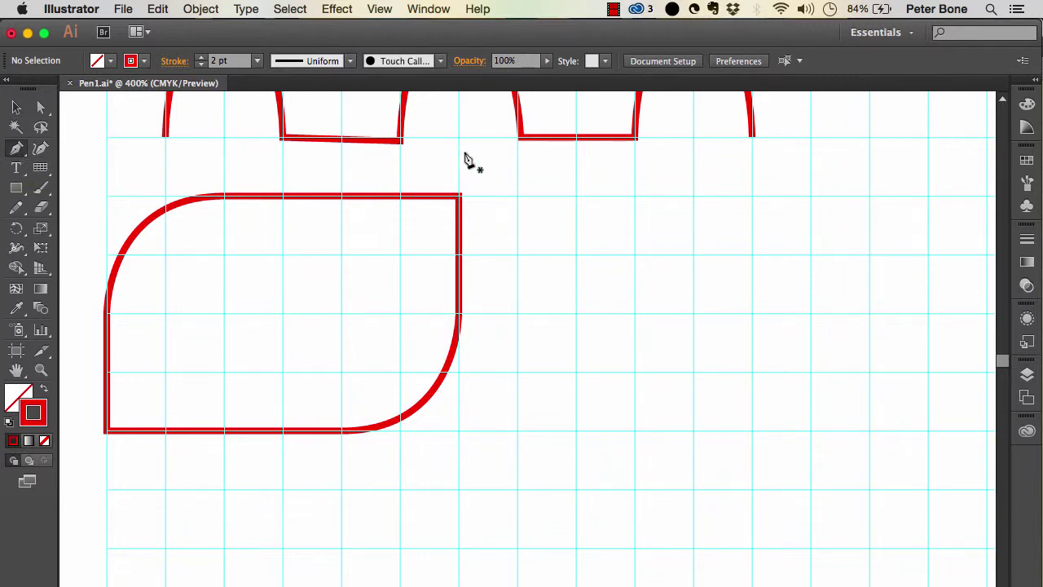
pyautogui.click(516, 313)
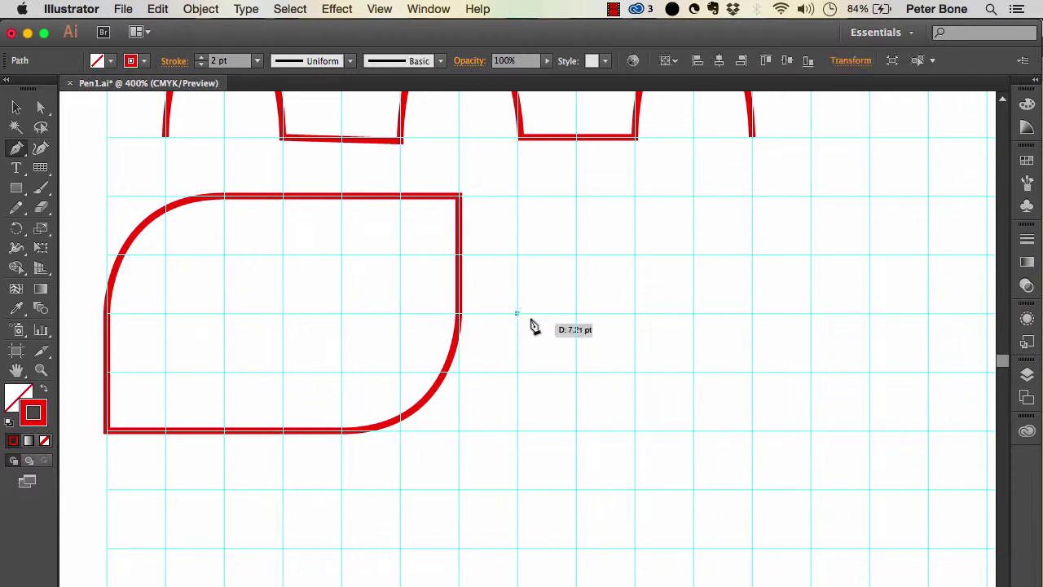
pyautogui.click(517, 430)
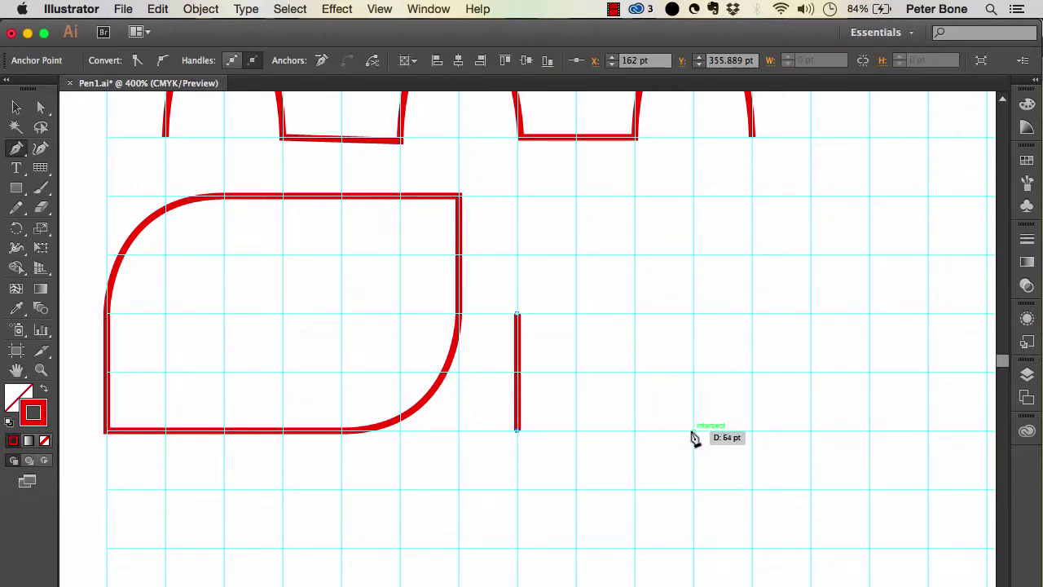
pyautogui.click(751, 431)
pyautogui.click(751, 432)
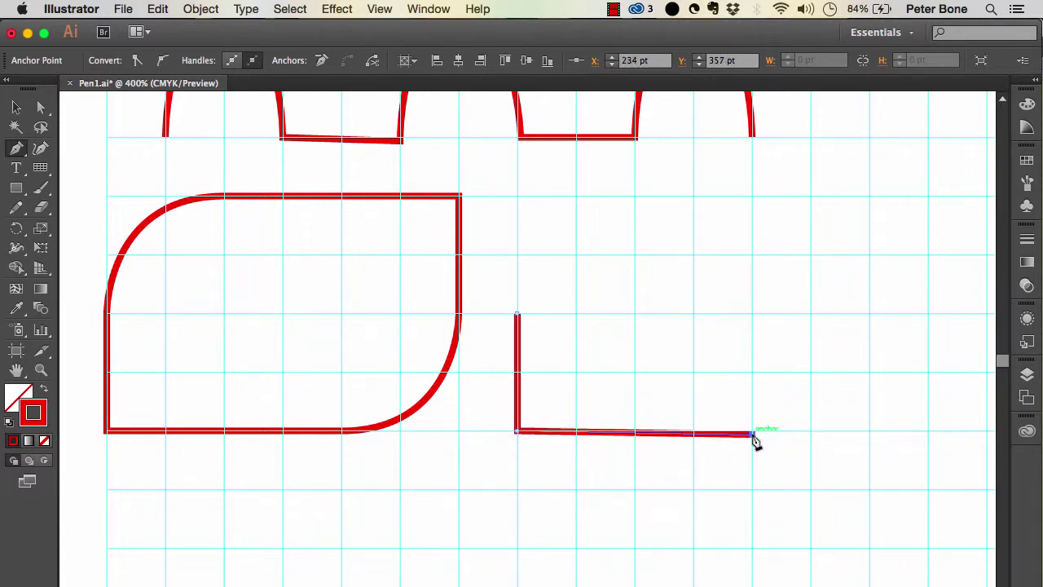
pyautogui.click(870, 315)
pyautogui.moveTo(871, 314); pyautogui.dragTo(873, 204)
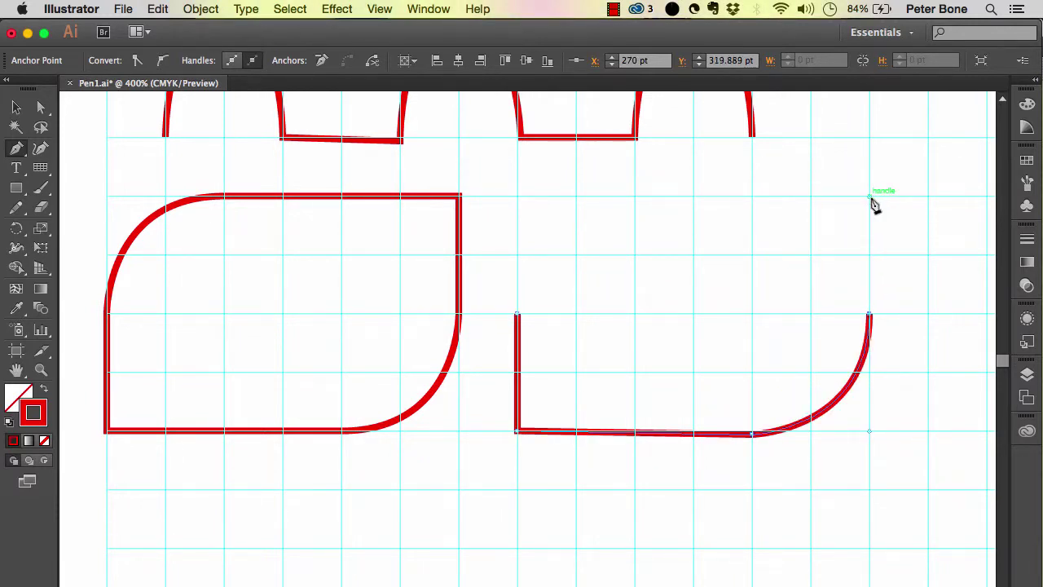
# Draw the straight right side and top edge, closing with a rounded top-left corner.
pyautogui.click(872, 203)
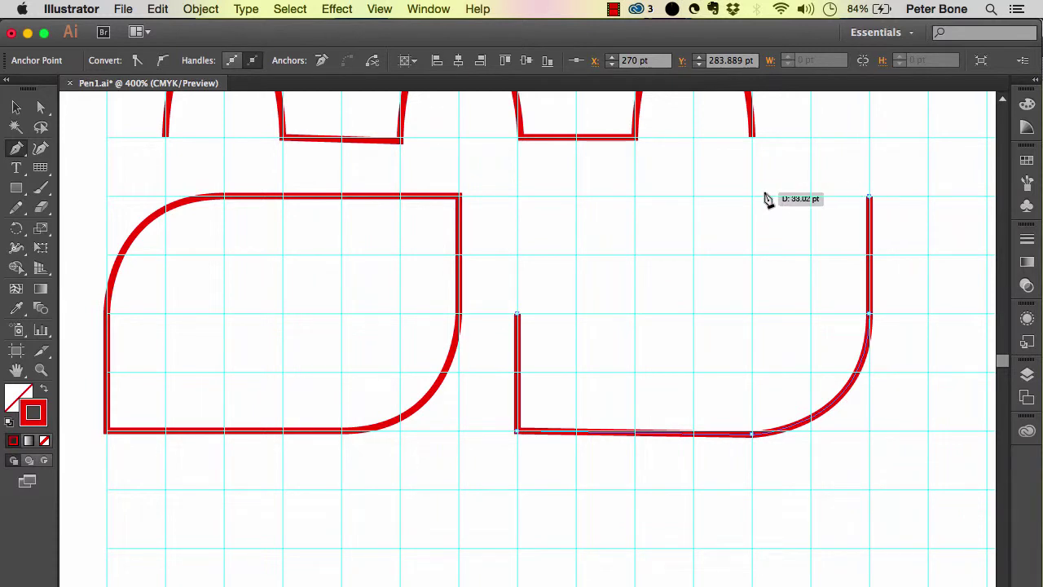
pyautogui.click(635, 197)
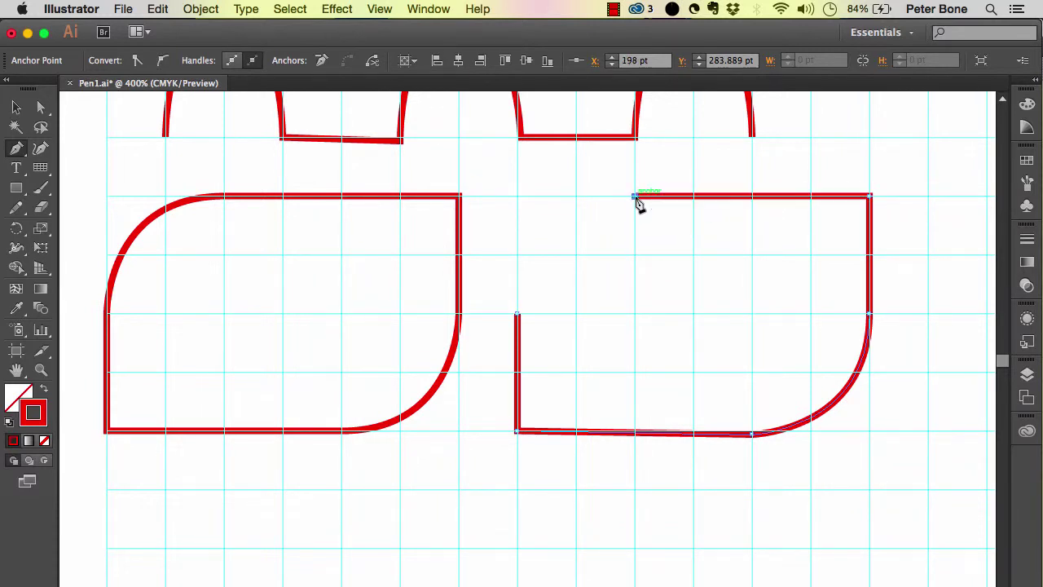
pyautogui.moveTo(517, 315); pyautogui.dragTo(518, 434)
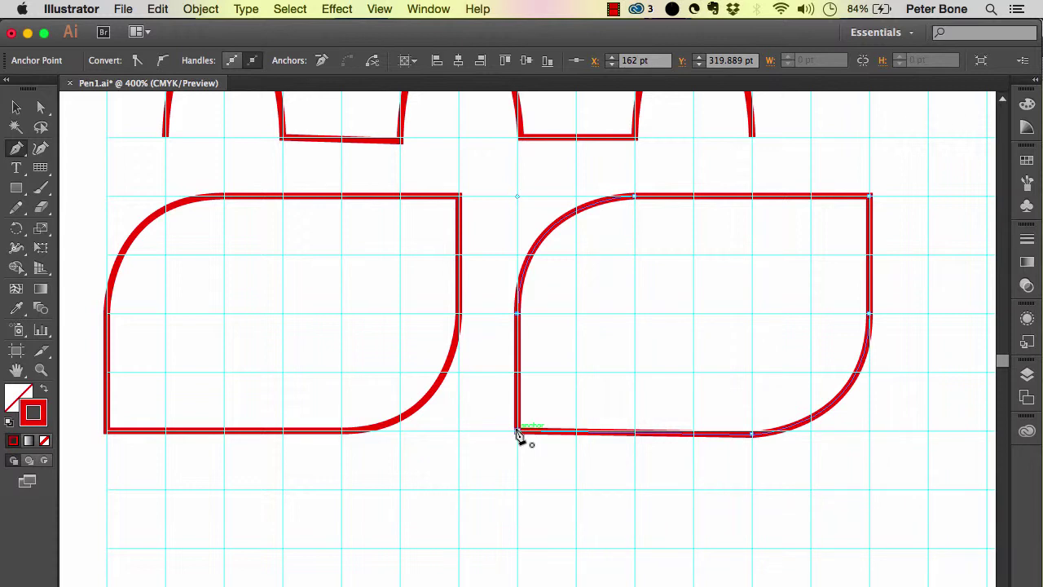
pyautogui.click(378, 10)
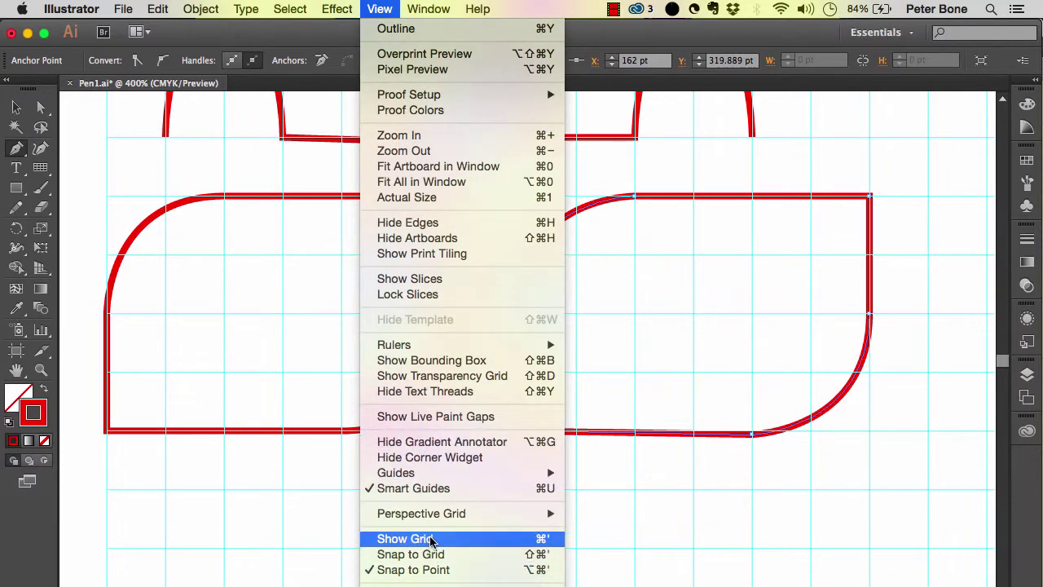
pyautogui.click(386, 6)
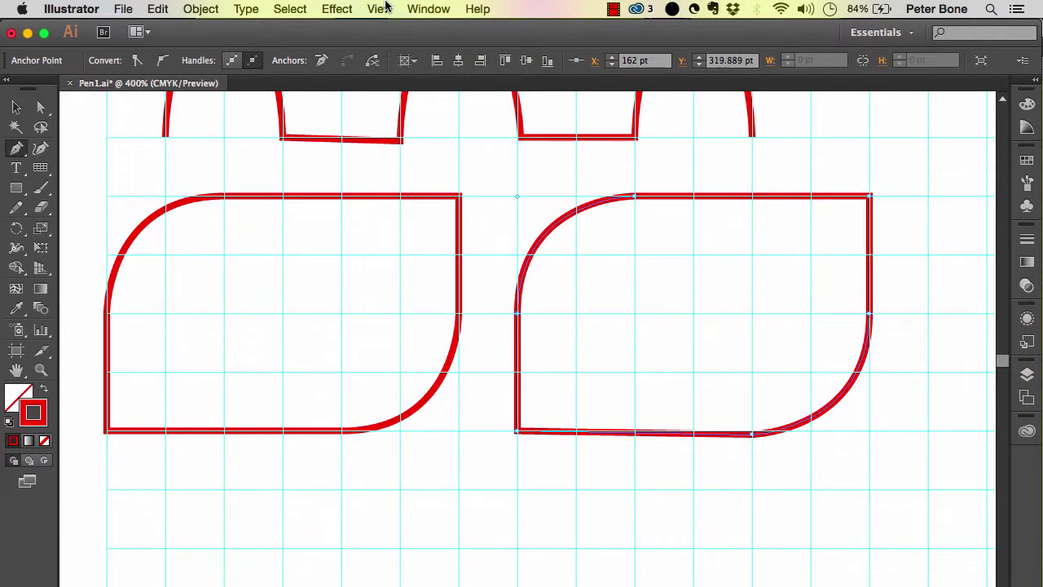